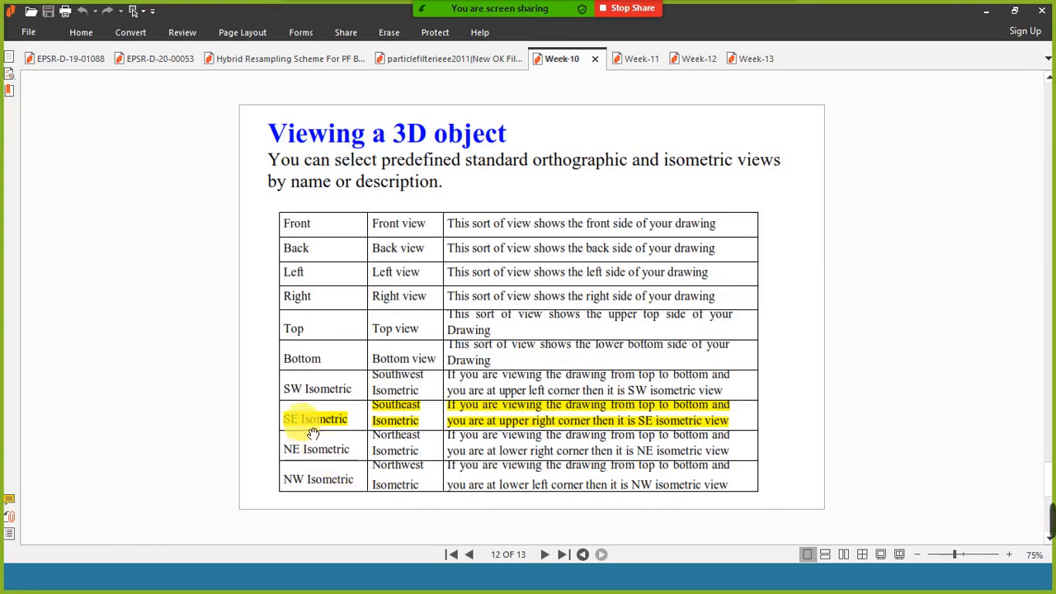
# Look through the meeting's full participant list and minimize it.
pyautogui.moveTo(494, 5)
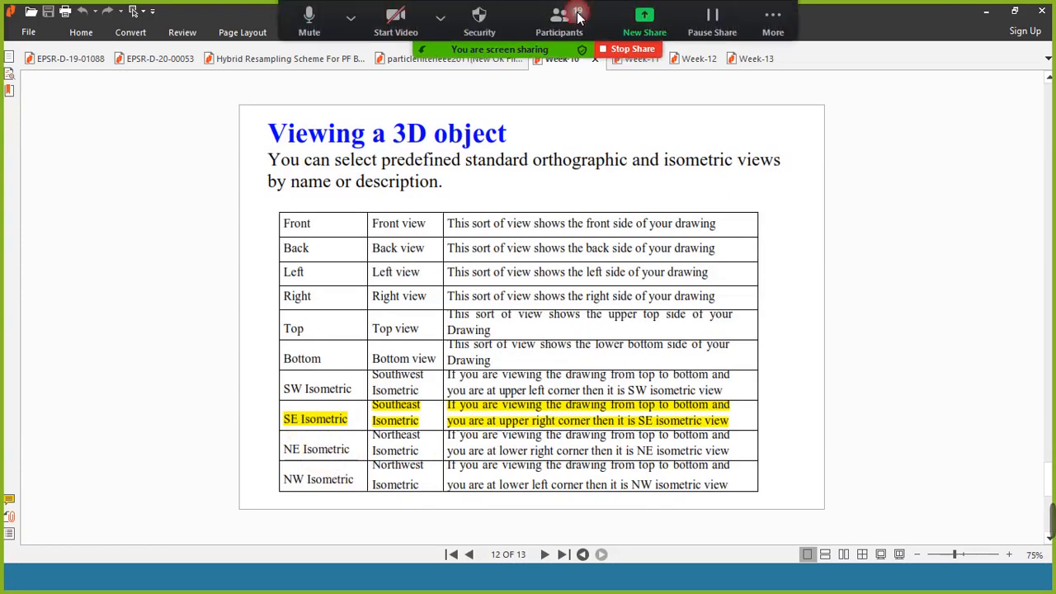
pyautogui.click(583, 29)
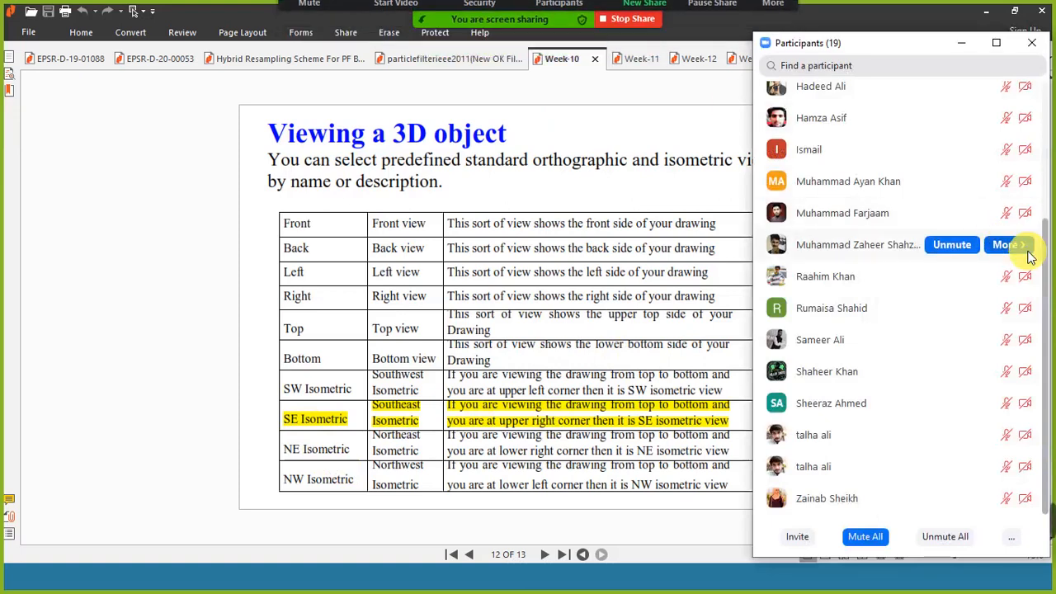
pyautogui.moveTo(1045, 265); pyautogui.dragTo(1048, 81)
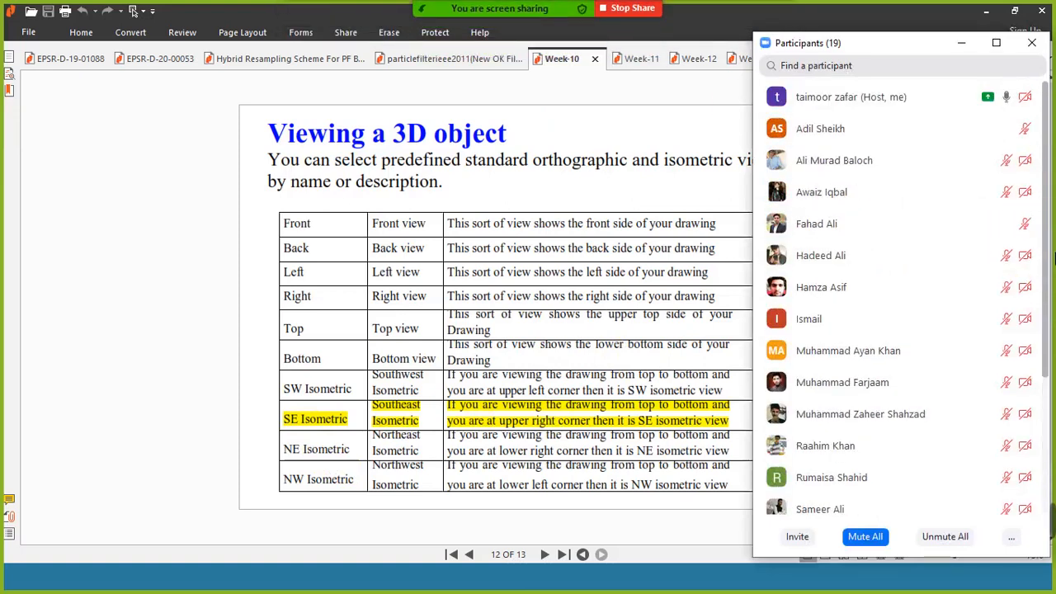
pyautogui.scroll(-3, 1054, 258)
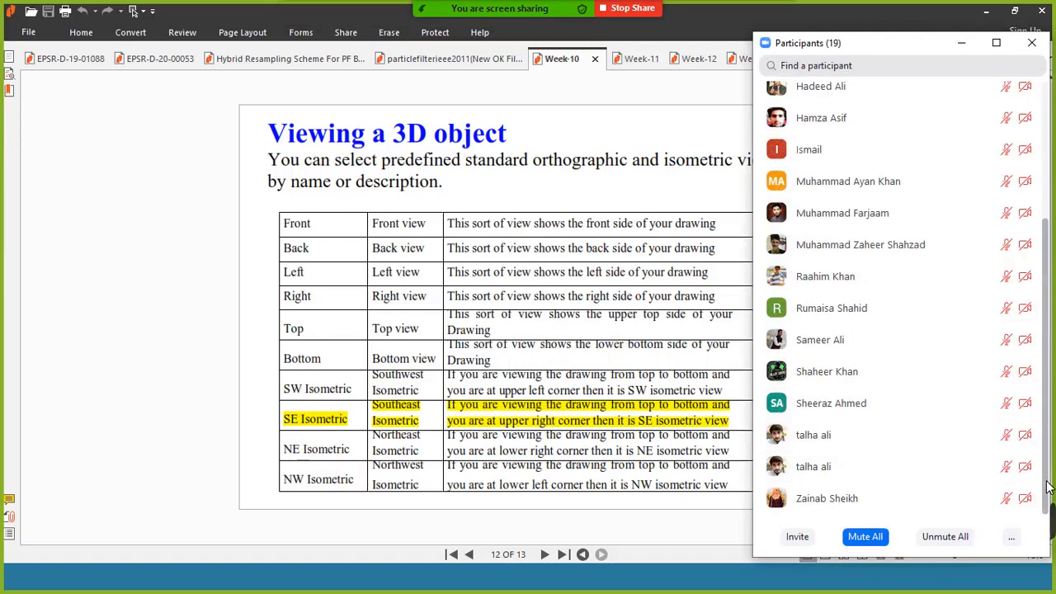
pyautogui.moveTo(1047, 487); pyautogui.dragTo(1044, 98)
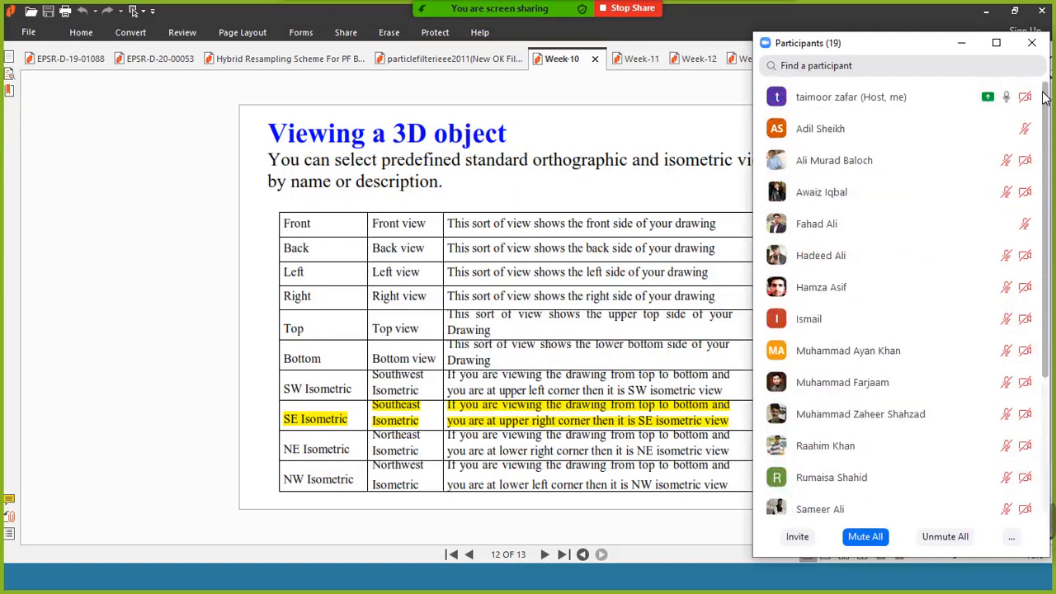
pyautogui.click(962, 41)
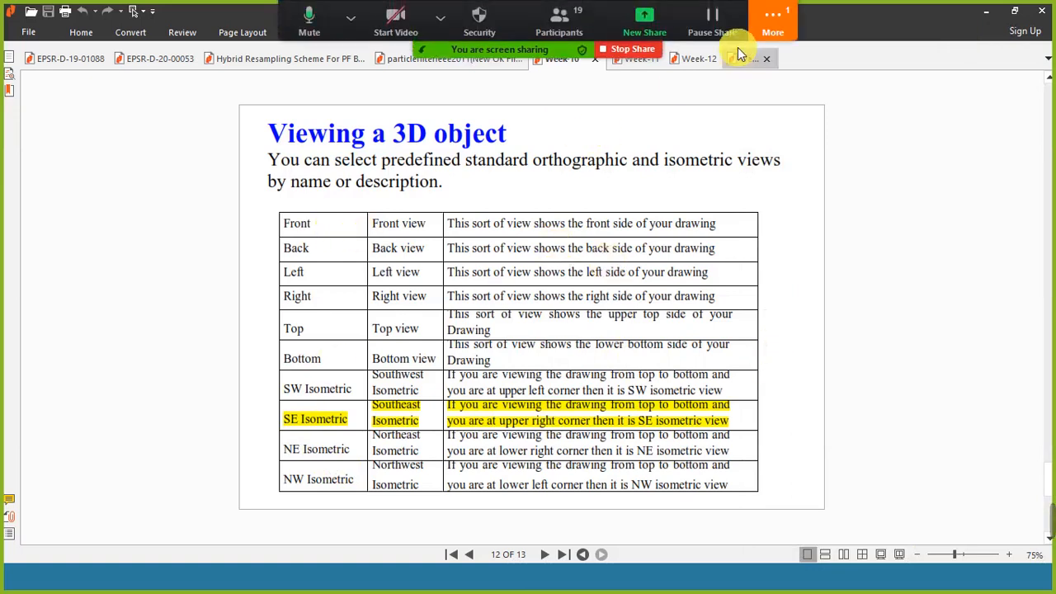
# Read the latest messages in the Zoom group chat and minimize the chat window.
pyautogui.click(773, 23)
pyautogui.click(776, 55)
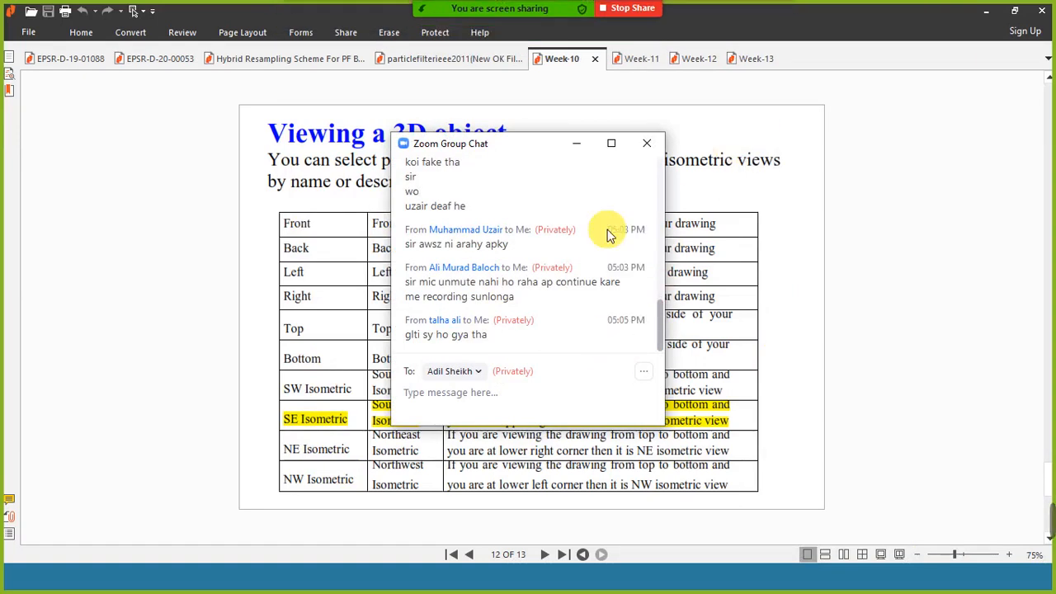
pyautogui.click(576, 144)
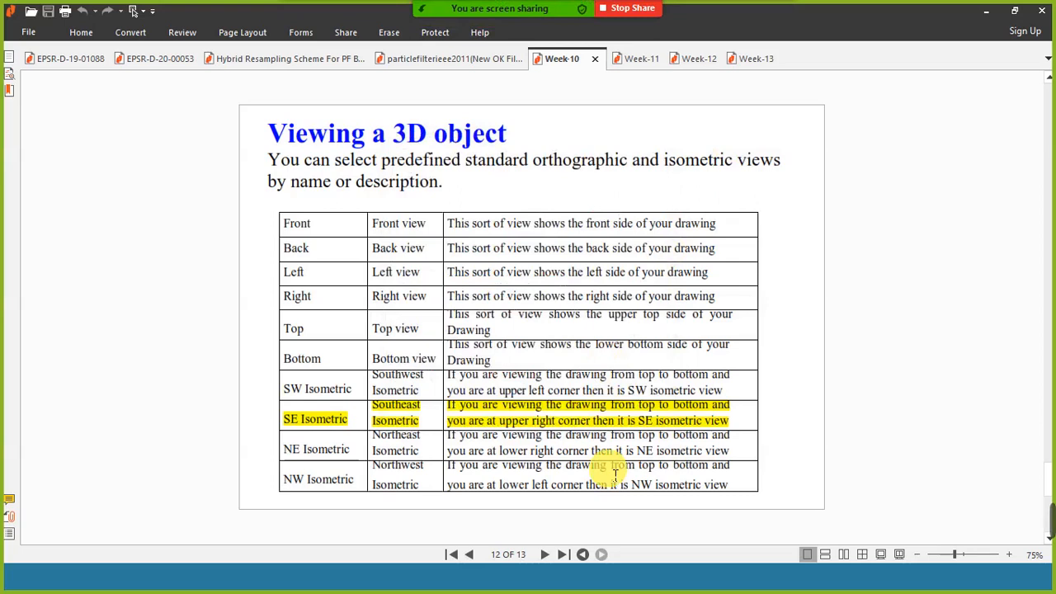
# Switch to the AutoCAD 2009 drawing Drawing1.dwg and look over the list of available toolbars.
pyautogui.hotkey('alt', 'Tab')
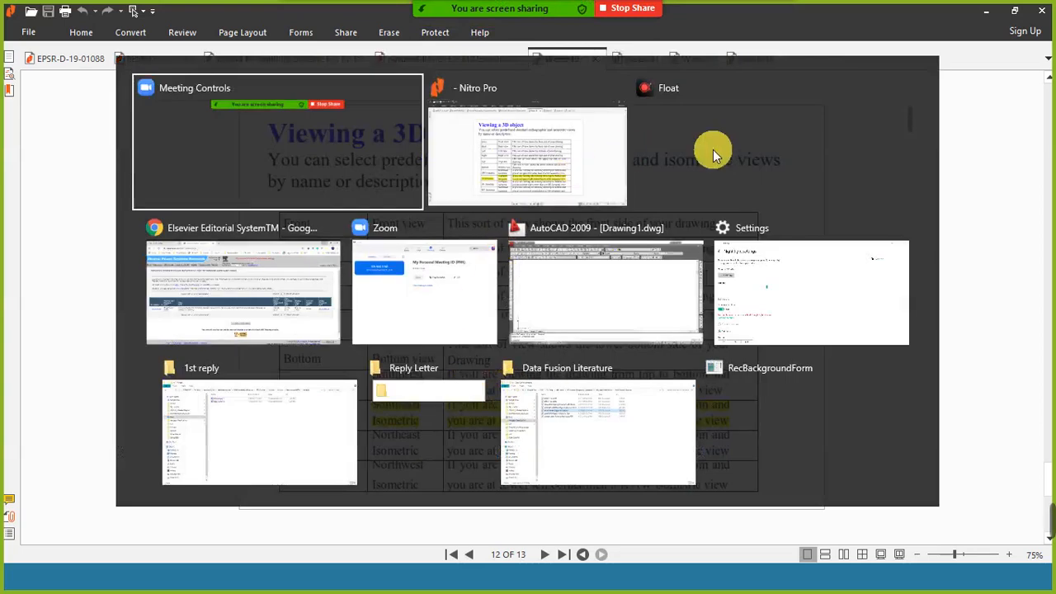
pyautogui.click(665, 262)
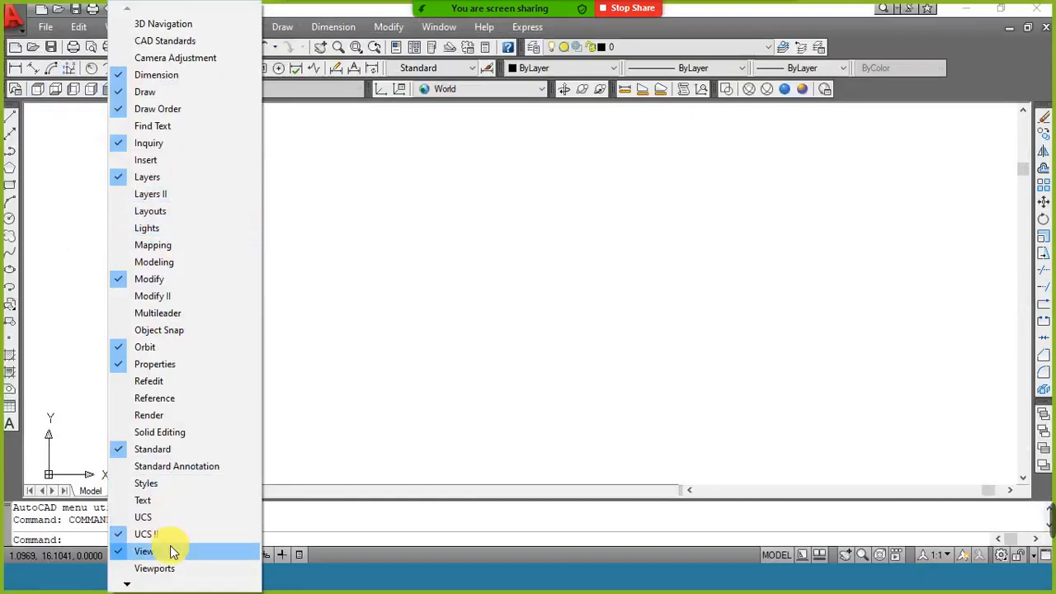
pyautogui.click(443, 212)
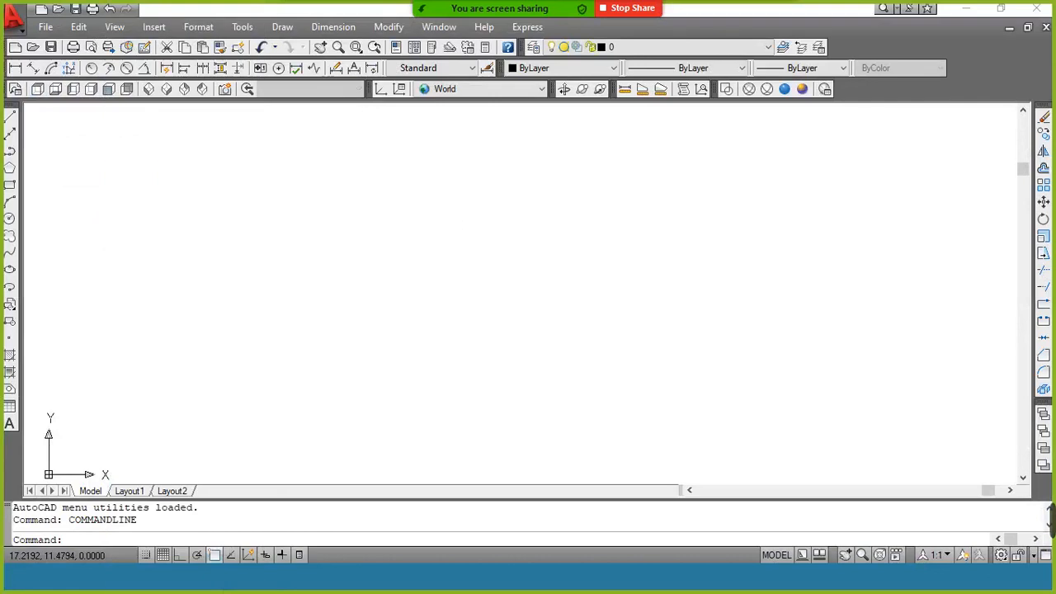
pyautogui.click(132, 141)
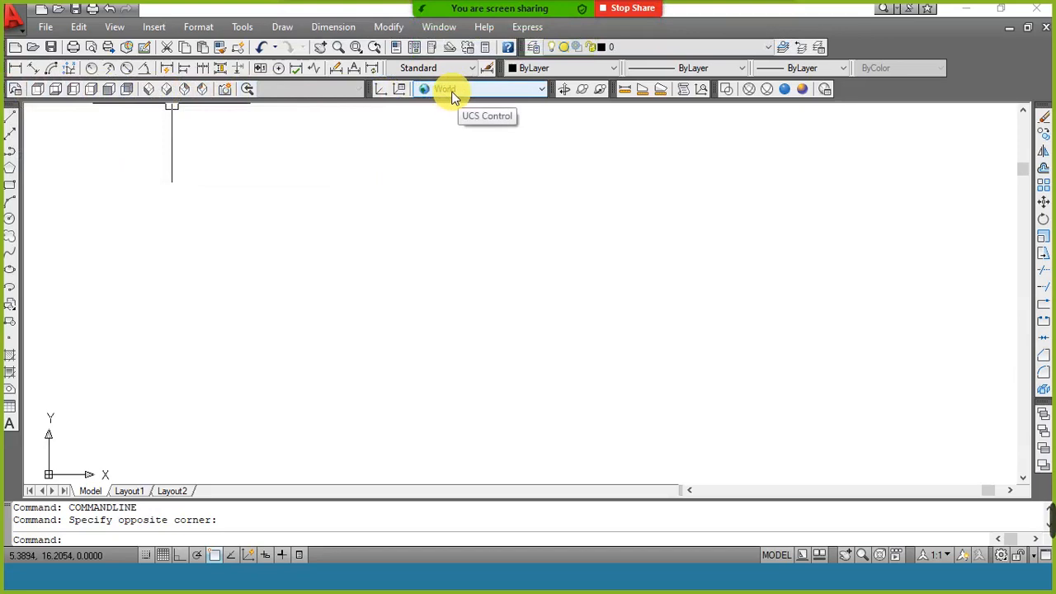
# Check the list of available toolbars for the View and UCS II toolbars, leaving the selection unchanged.
pyautogui.rightClick(206, 89)
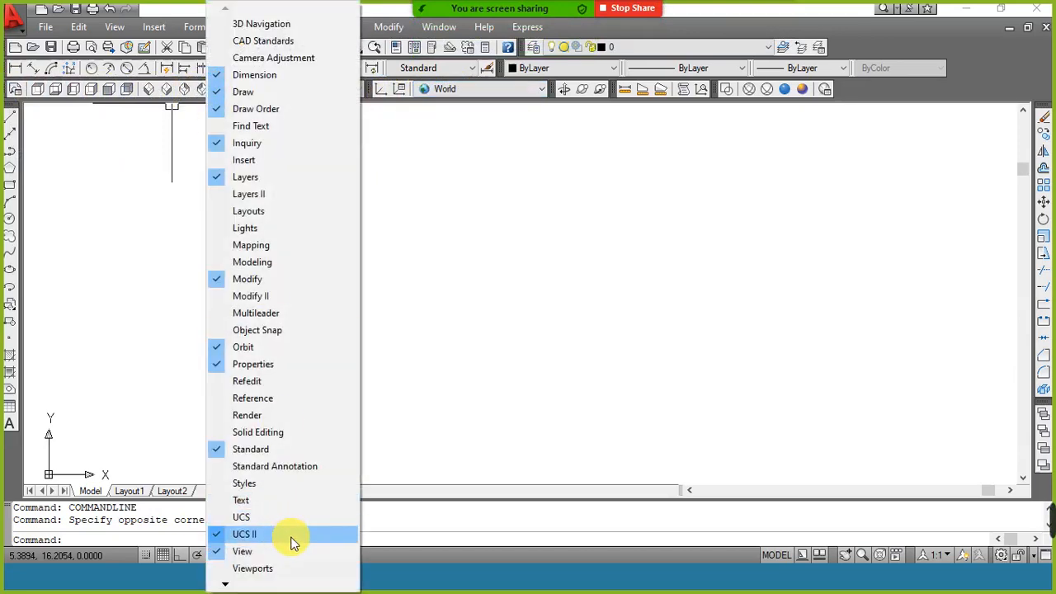
pyautogui.click(629, 244)
pyautogui.click(537, 299)
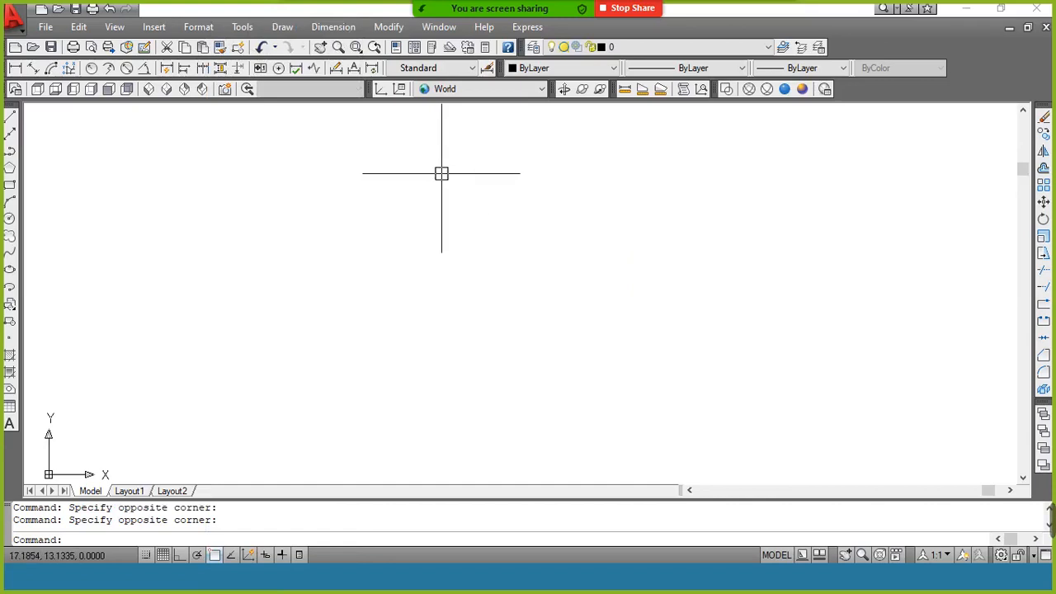
pyautogui.rightClick(199, 96)
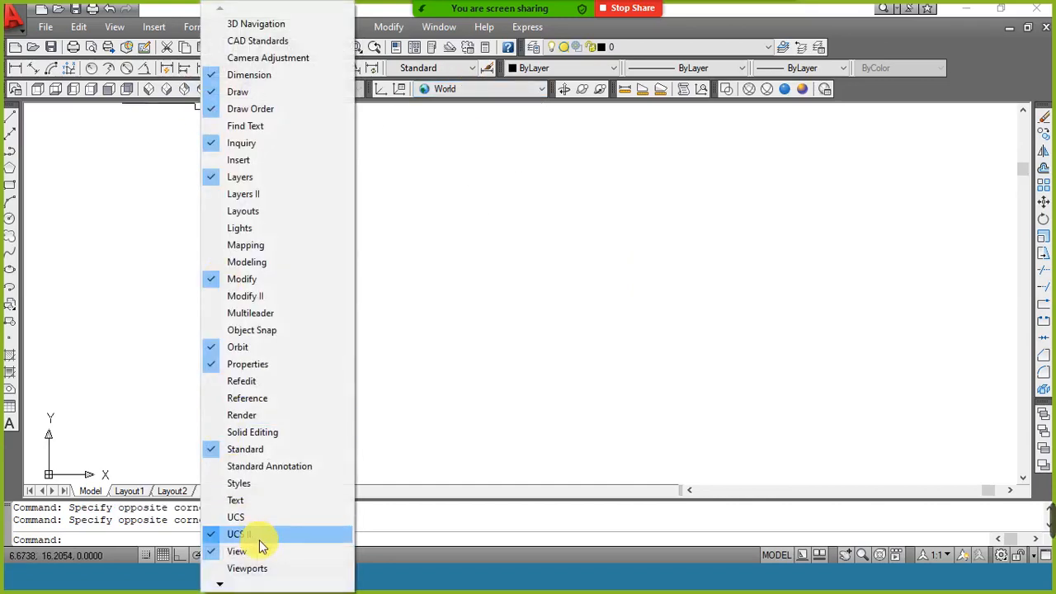
pyautogui.click(360, 390)
pyautogui.click(458, 221)
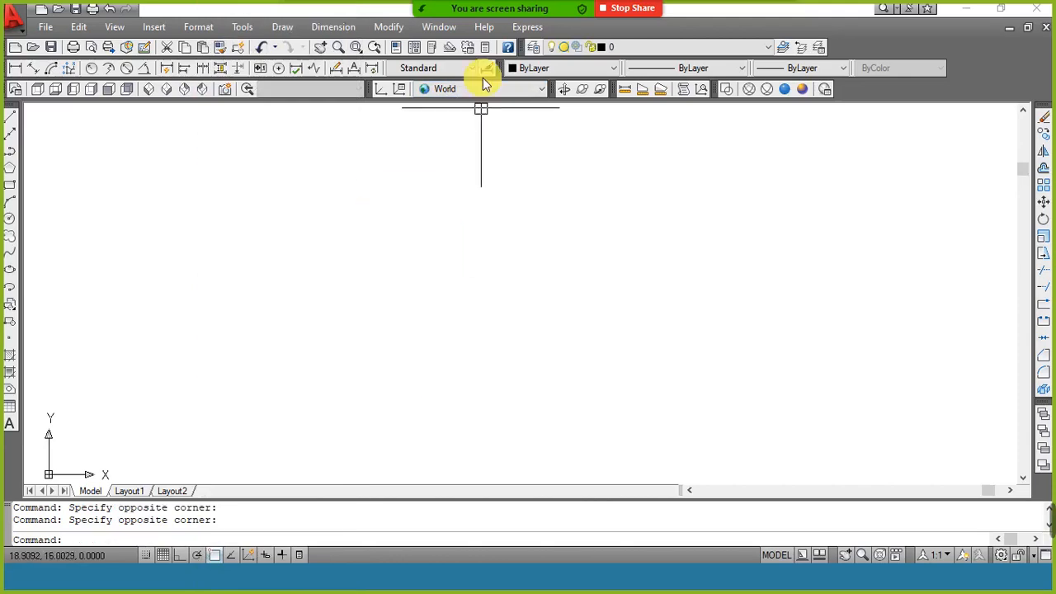
# Look over the preset coordinate systems offered by UCS Control and keep World current.
pyautogui.click(542, 87)
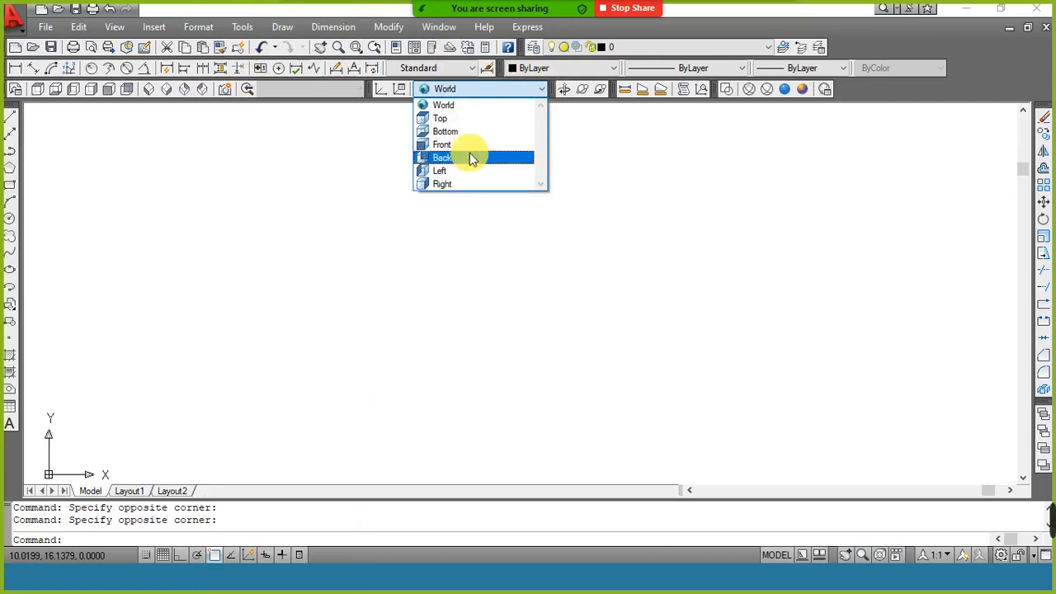
pyautogui.click(396, 220)
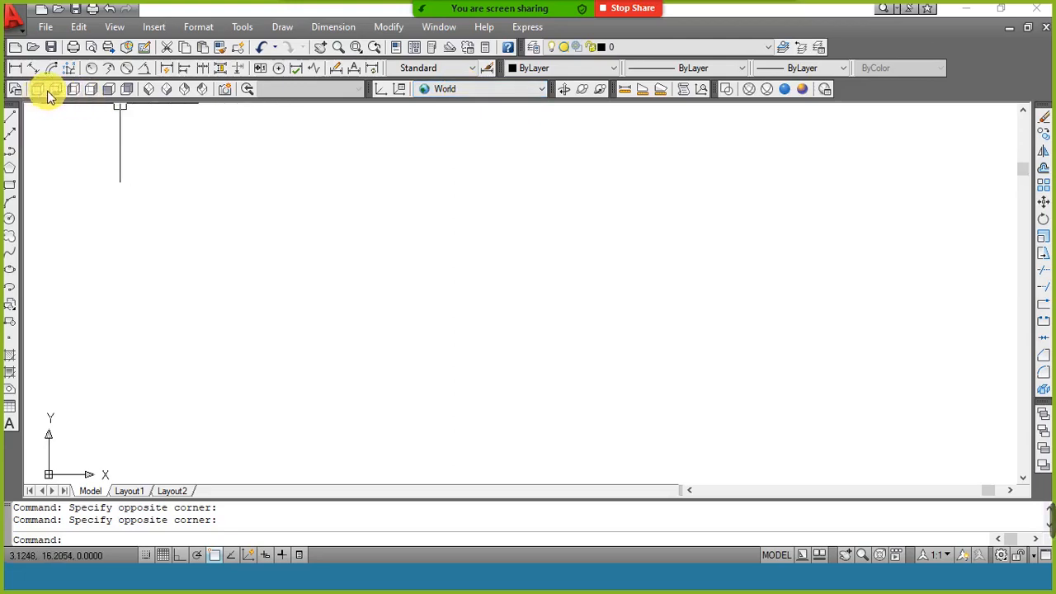
pyautogui.click(469, 93)
pyautogui.click(470, 93)
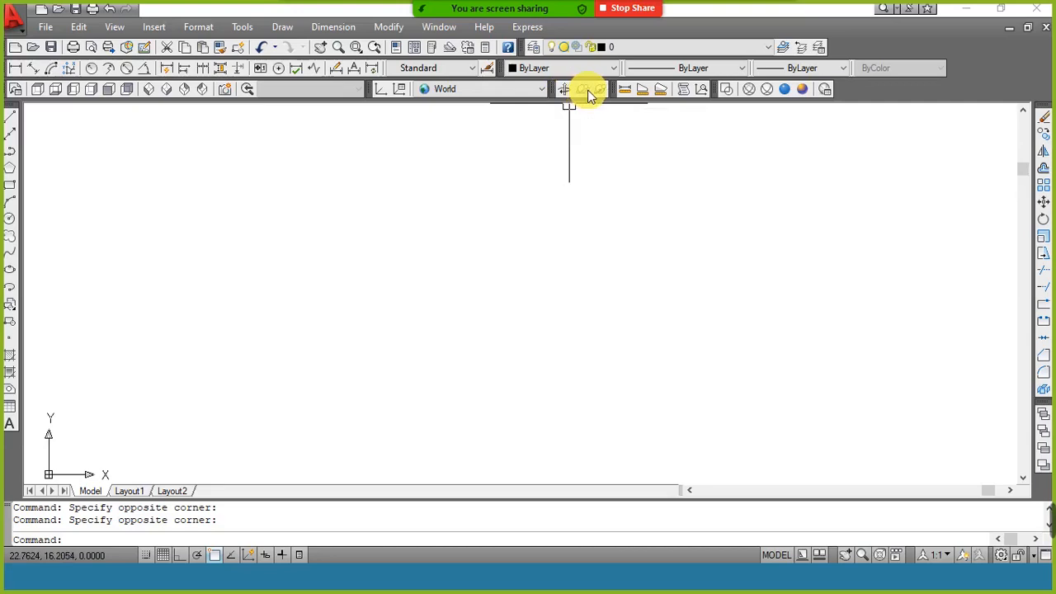
# Check the list of available toolbars for the Orbit toolbar, and dismiss it without changes.
pyautogui.rightClick(559, 95)
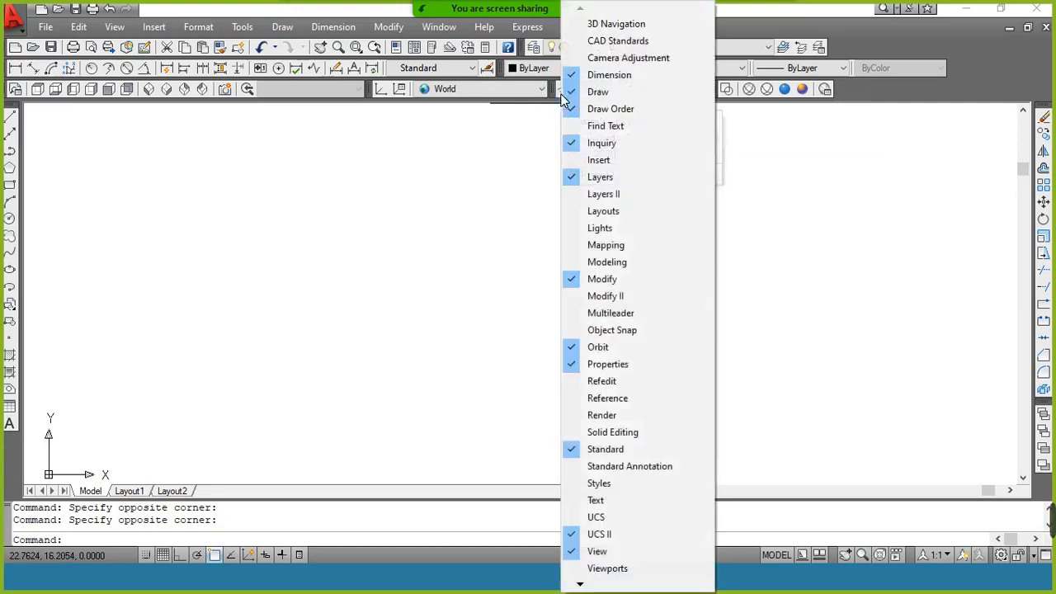
pyautogui.click(492, 225)
pyautogui.click(415, 270)
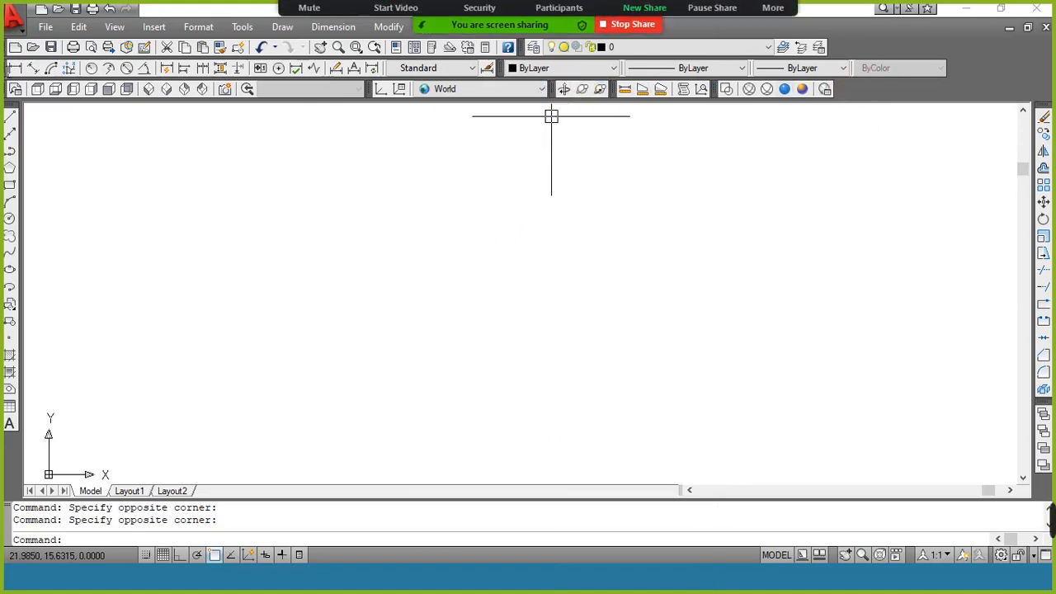
pyautogui.click(616, 254)
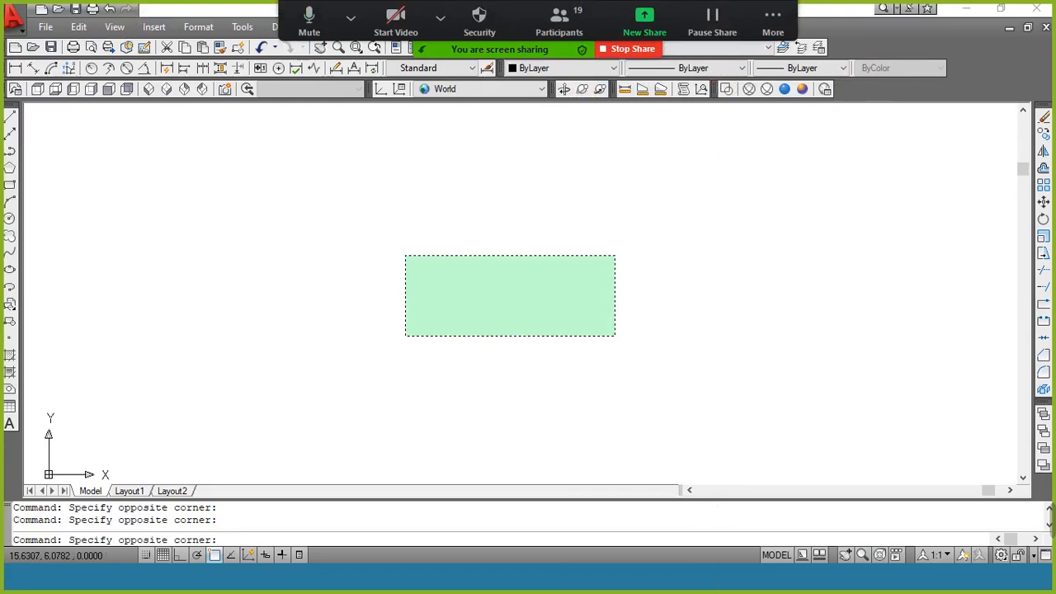
pyautogui.click(405, 336)
# Review the Zoom meeting's participant list from start to end, minimize it and return to the drawing.
pyautogui.hotkey('alt', 'u')
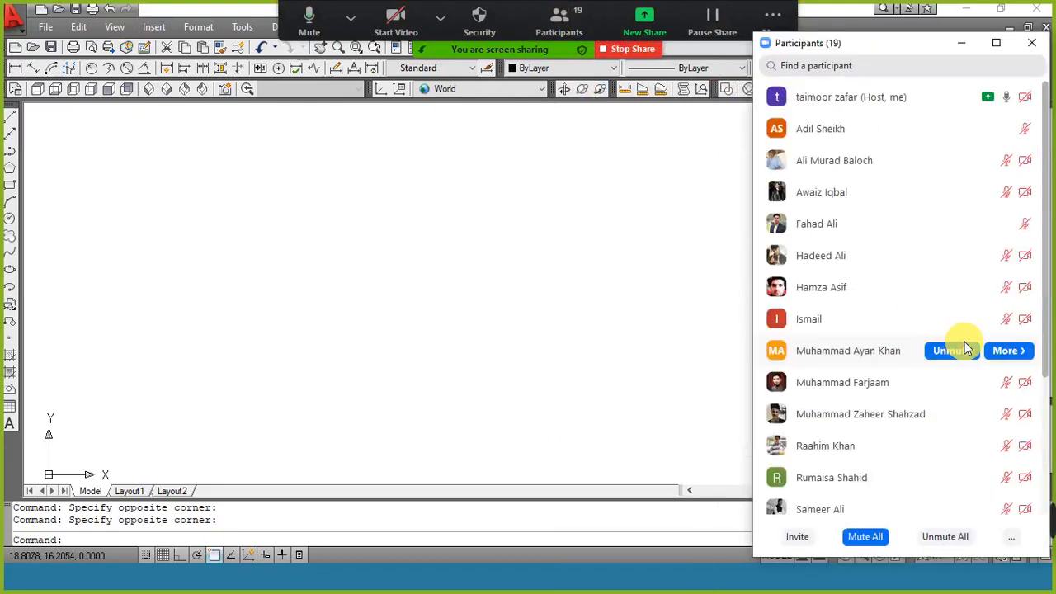
pyautogui.scroll(-4, 1052, 426)
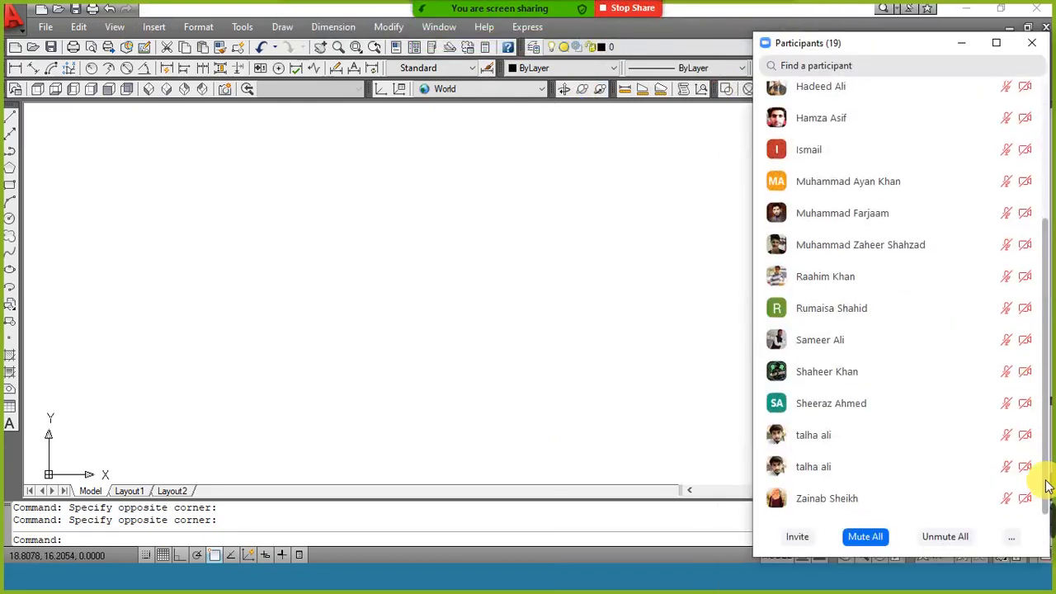
pyautogui.moveTo(1047, 485); pyautogui.dragTo(1054, 202)
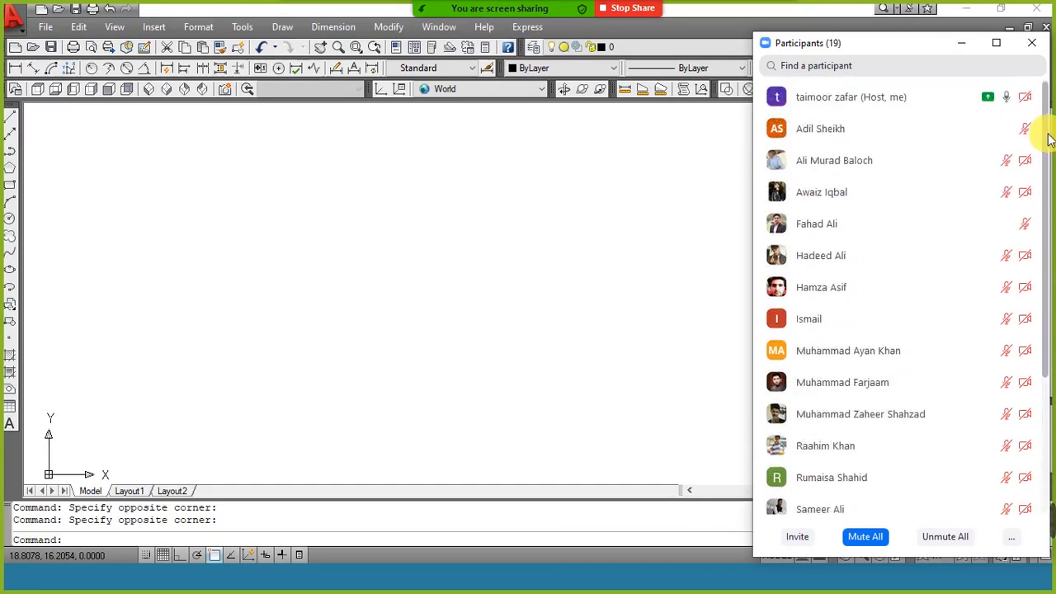
pyautogui.moveTo(1046, 133); pyautogui.dragTo(1052, 398)
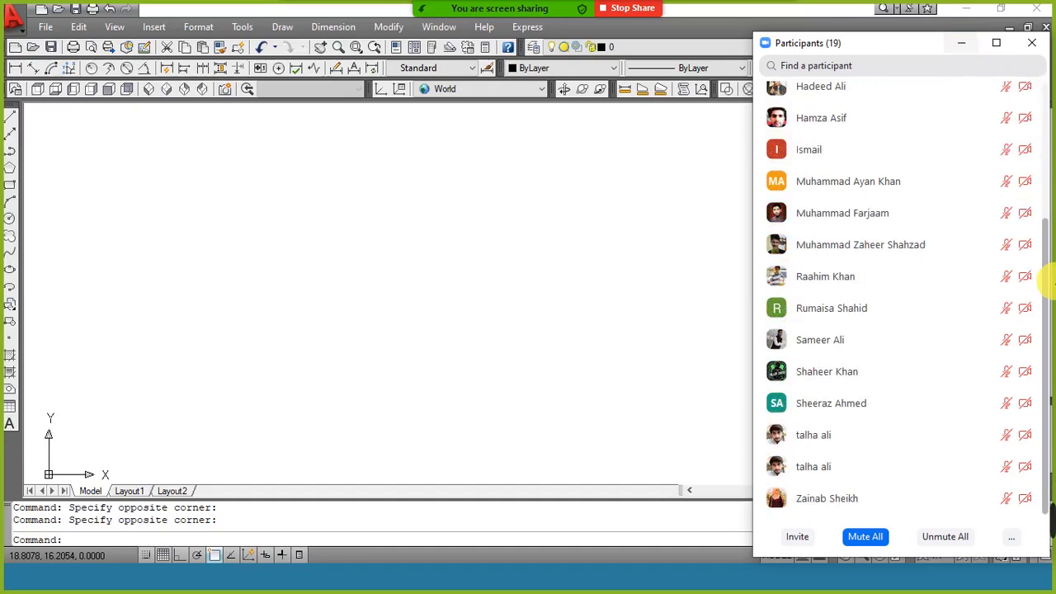
pyautogui.moveTo(1047, 251); pyautogui.dragTo(1046, 87)
pyautogui.click(962, 43)
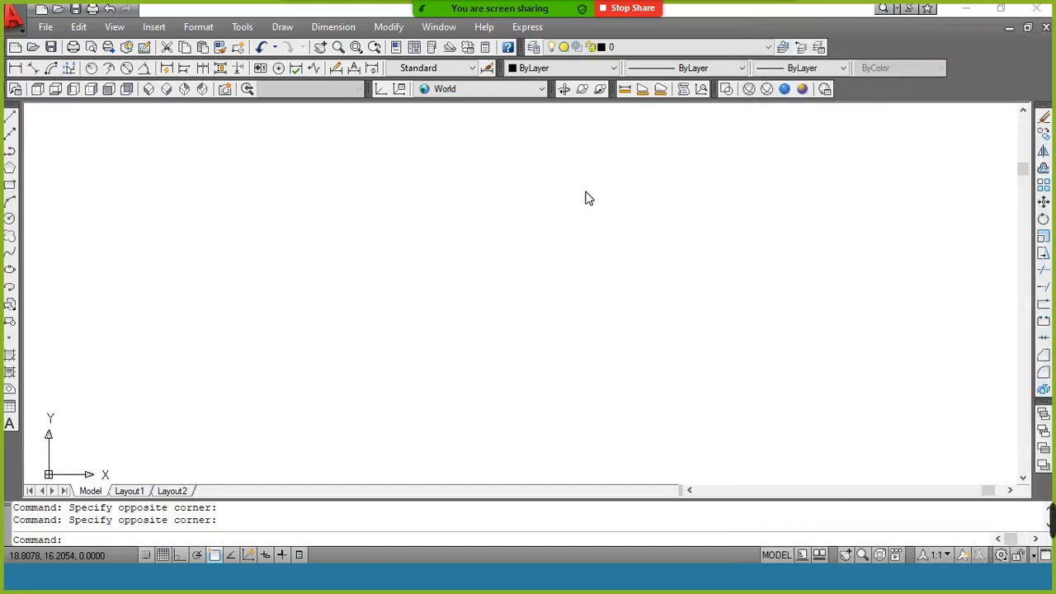
pyautogui.click(455, 252)
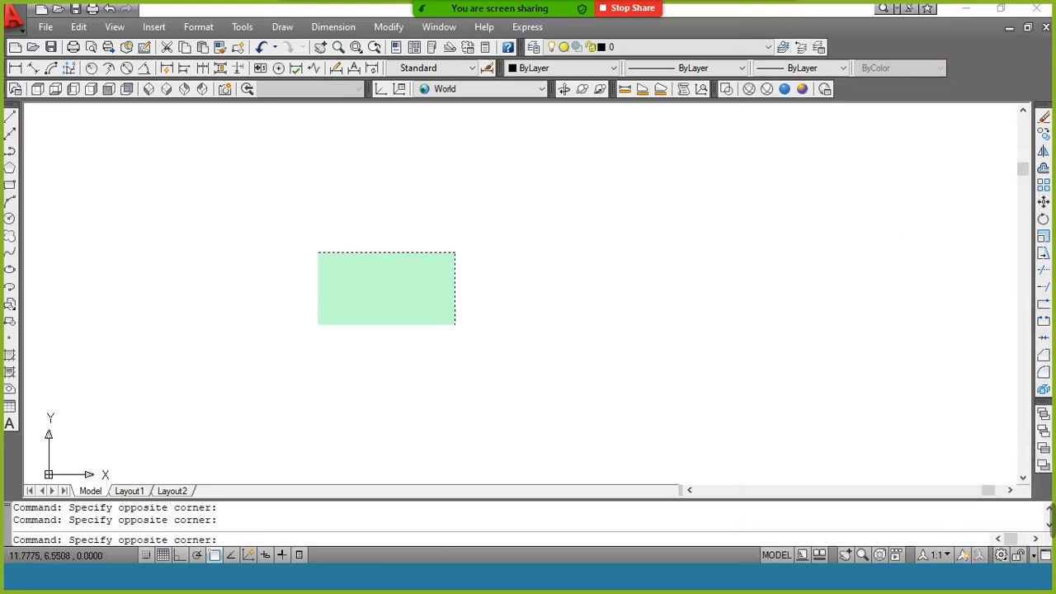
pyautogui.click(317, 324)
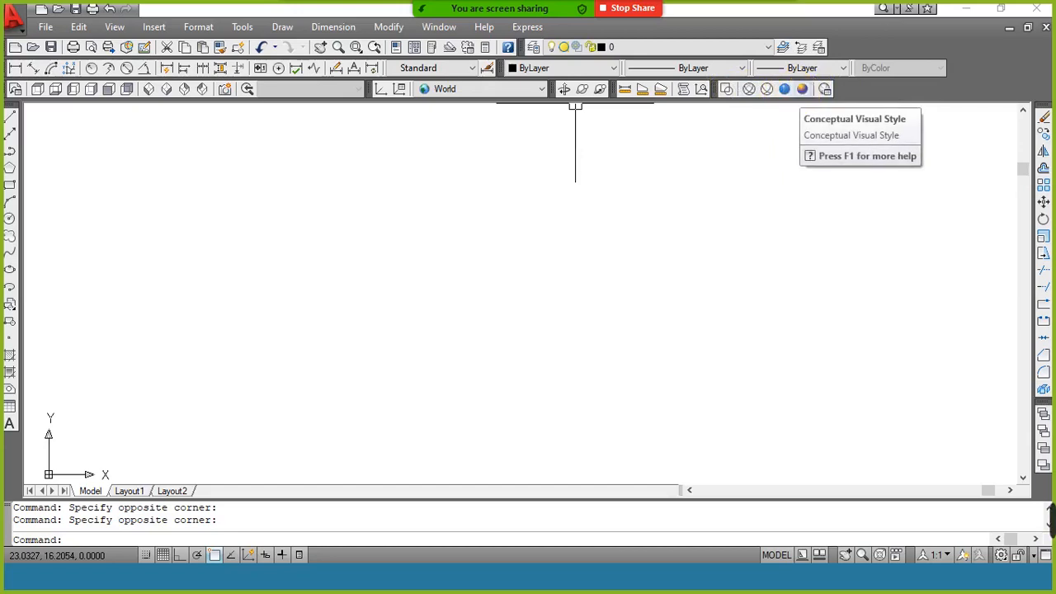
# Find the Visual Styles toolbar further down the list of available toolbars, and dismiss the list without changes.
pyautogui.rightClick(206, 95)
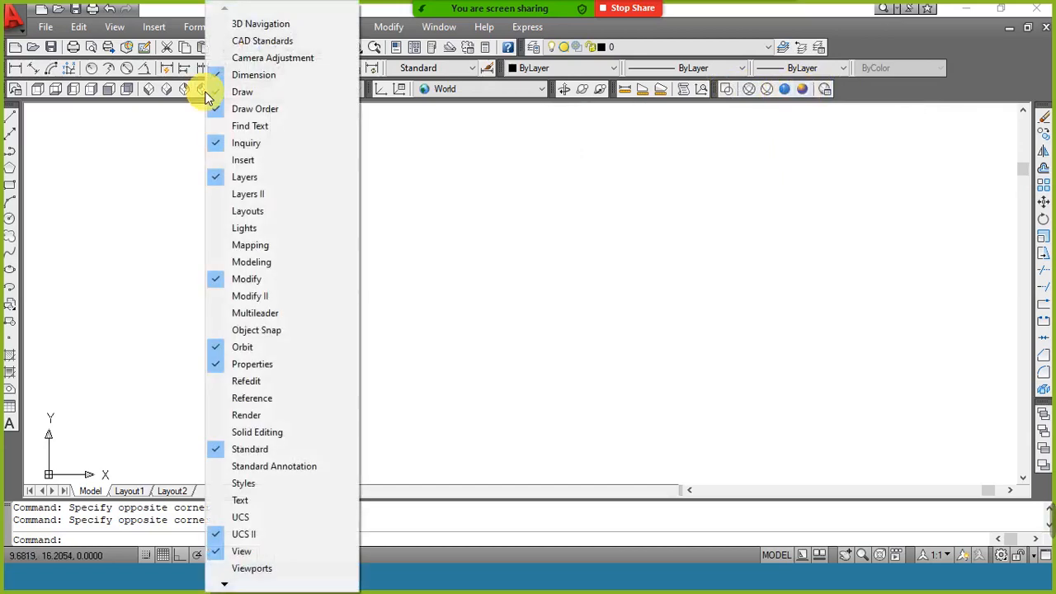
pyautogui.moveTo(239, 587)
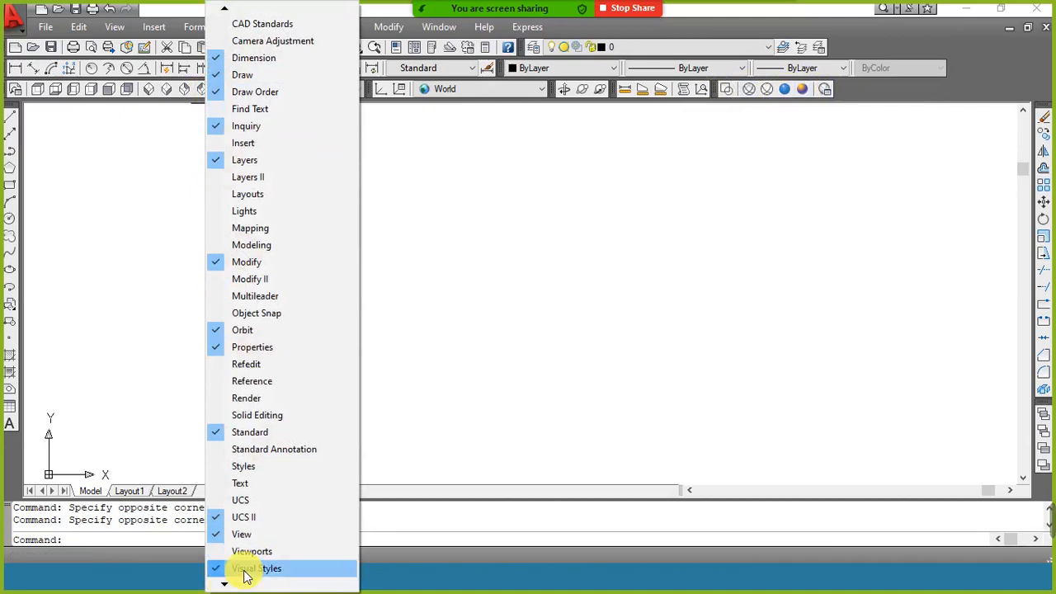
pyautogui.click(693, 238)
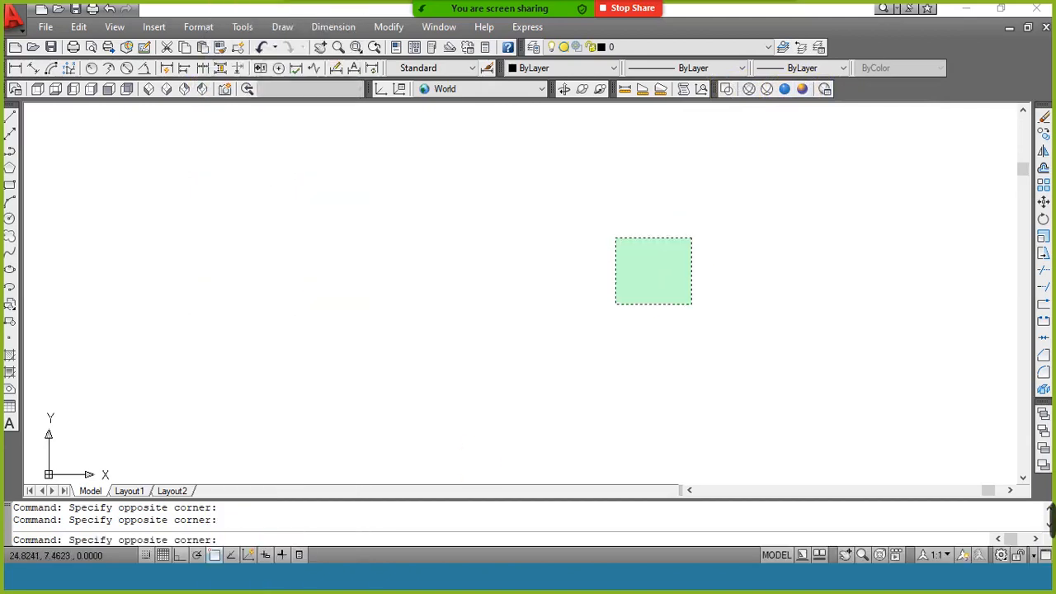
pyautogui.click(615, 305)
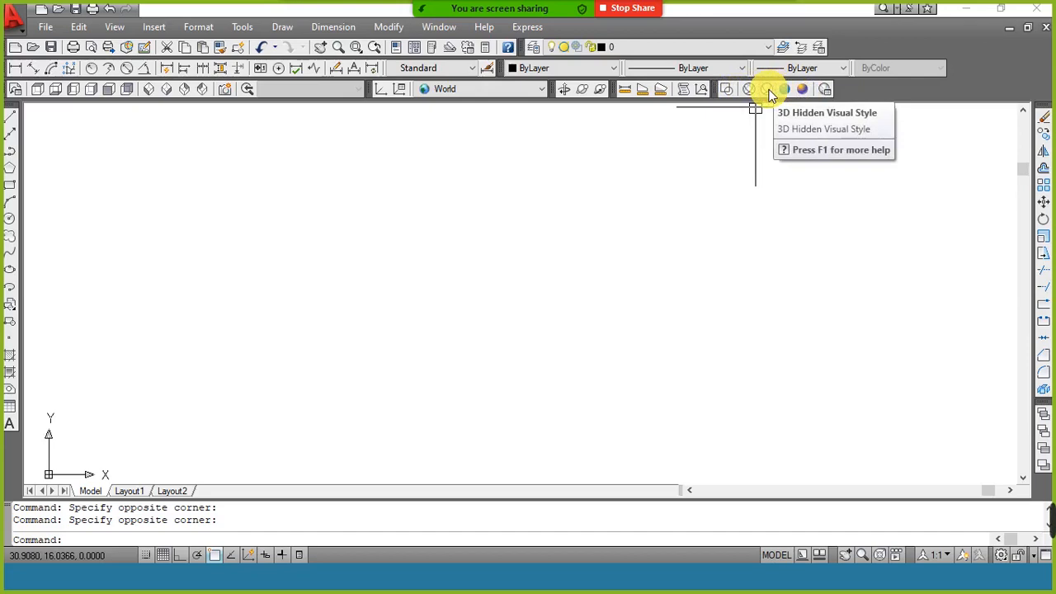
# Set the empty drawing to the predefined SE Isometric view.
pyautogui.click(569, 223)
pyautogui.click(480, 308)
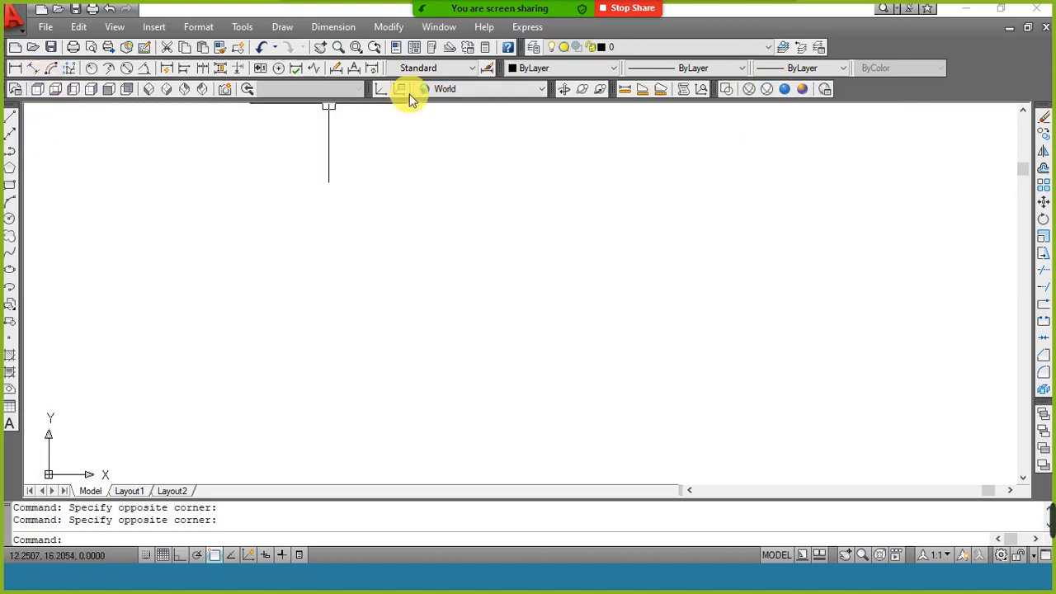
pyautogui.click(168, 94)
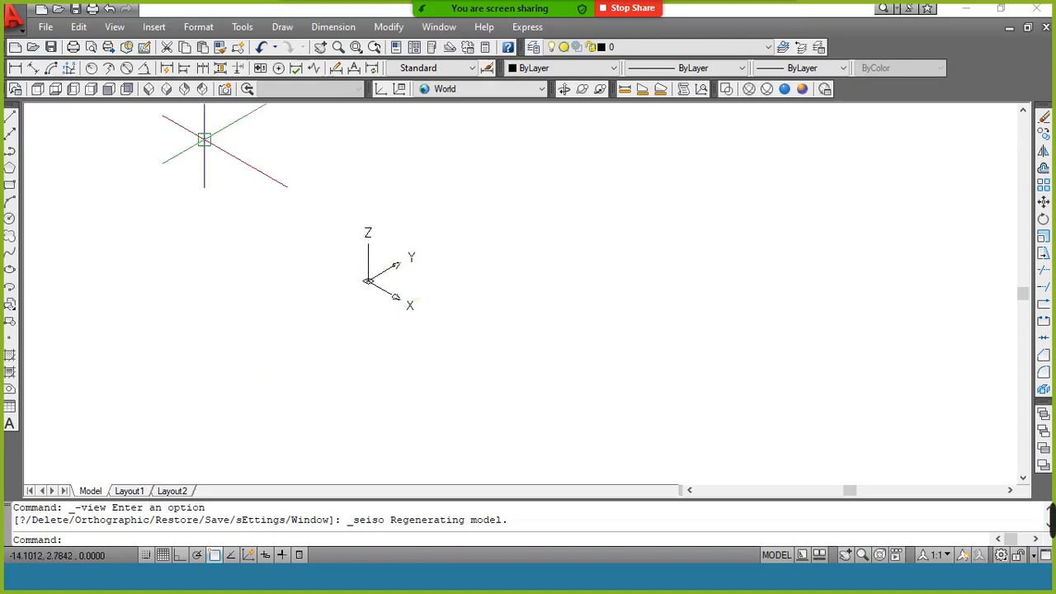
# Switch the empty drawing through the SW, NE and NW Isometric views, and return to SE Isometric.
pyautogui.click(149, 92)
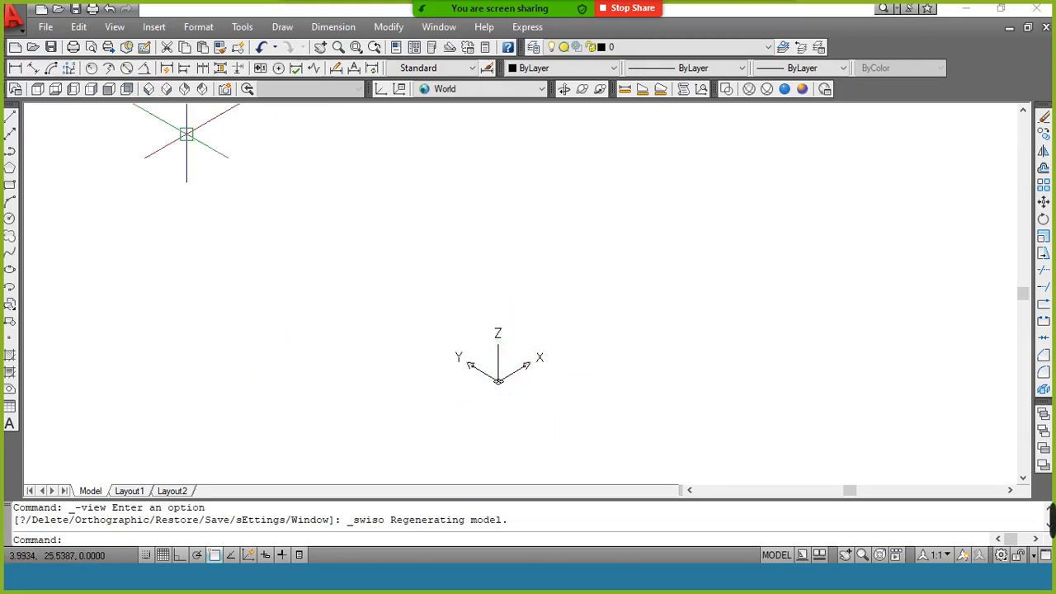
pyautogui.click(184, 91)
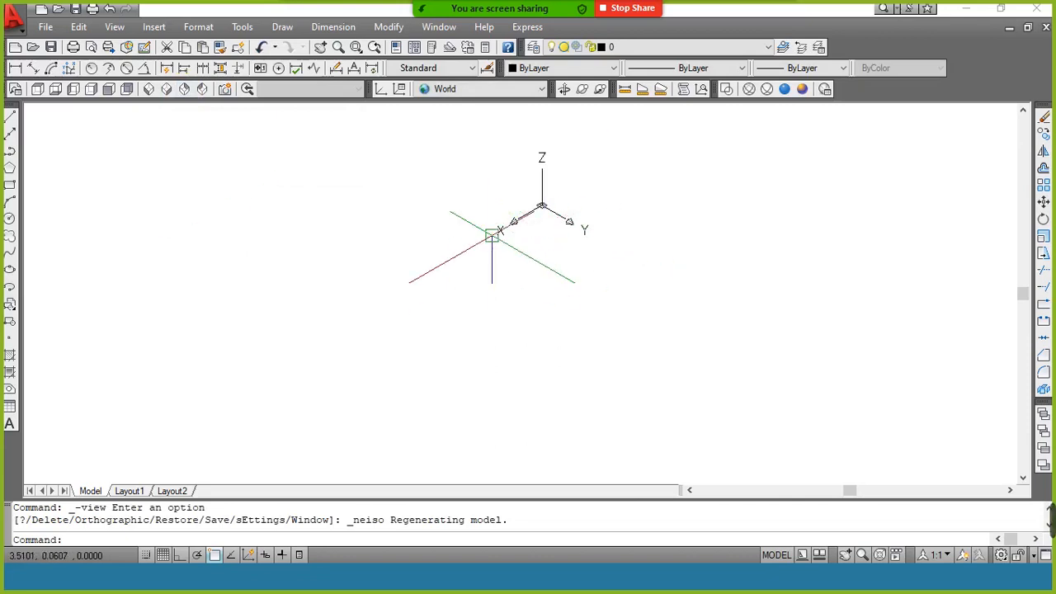
pyautogui.click(203, 89)
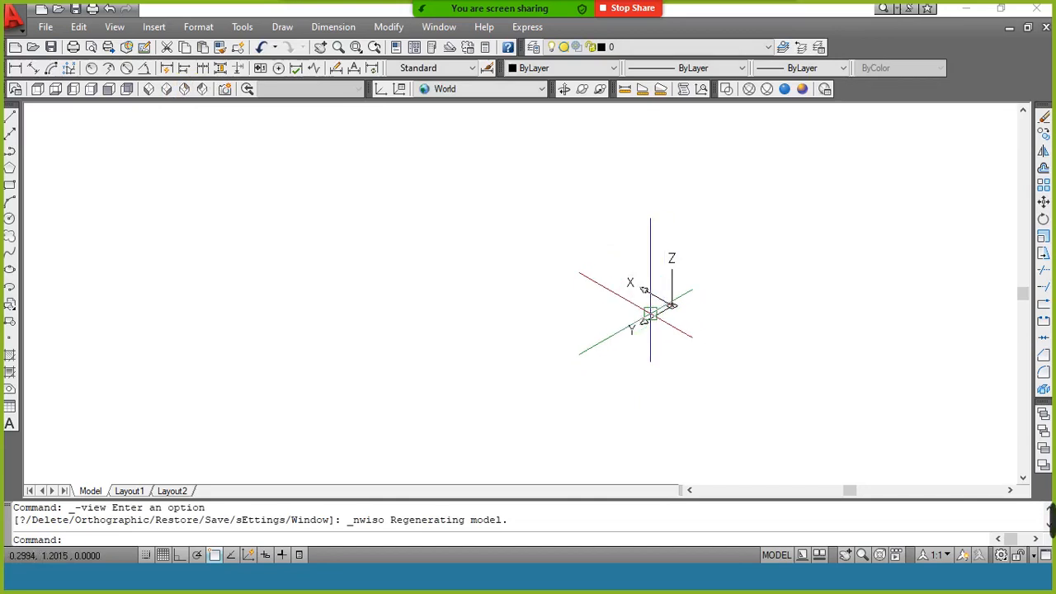
pyautogui.click(165, 91)
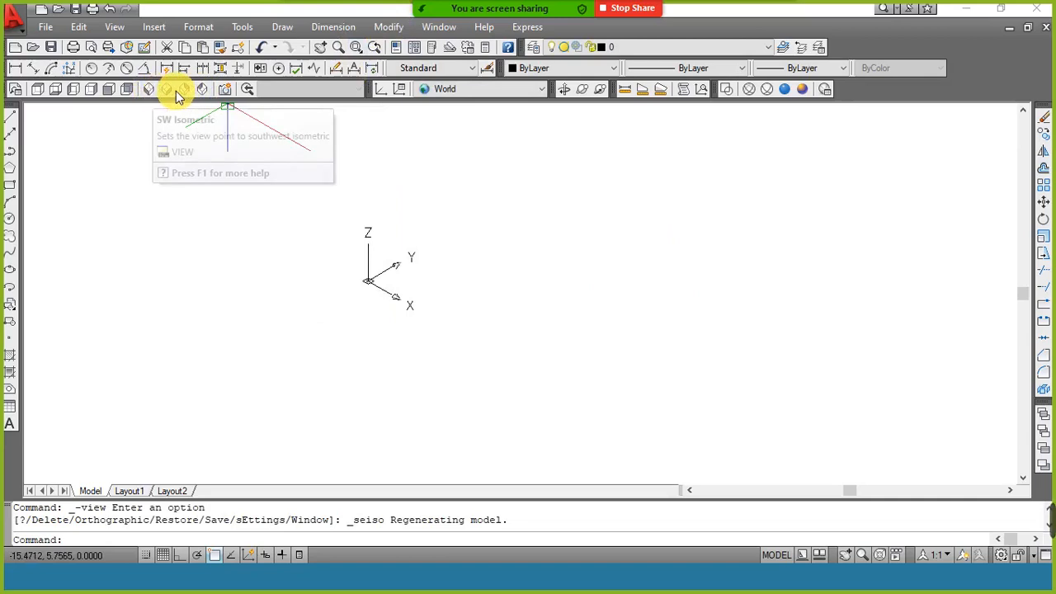
# Compare the NE, NW and SW Isometric views once more, ending on the SE Isometric view.
pyautogui.click(184, 91)
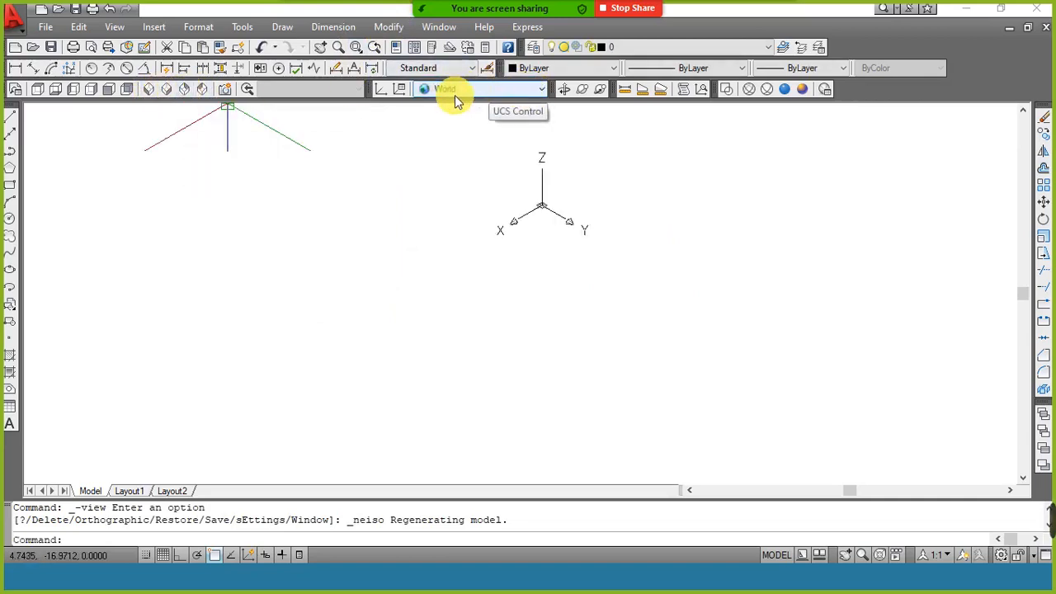
pyautogui.click(200, 92)
pyautogui.click(185, 91)
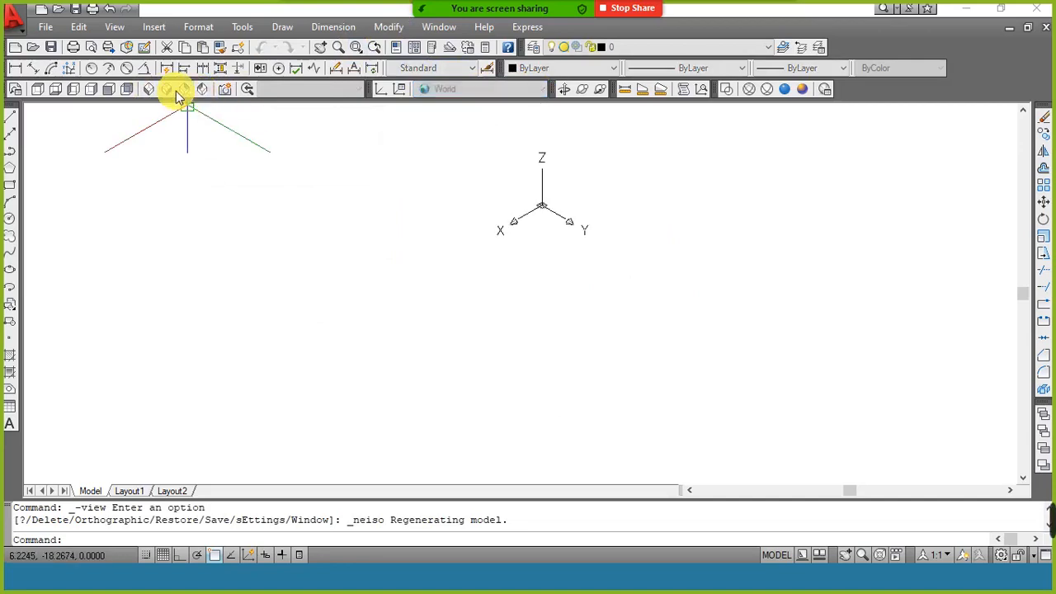
pyautogui.click(167, 89)
pyautogui.click(149, 89)
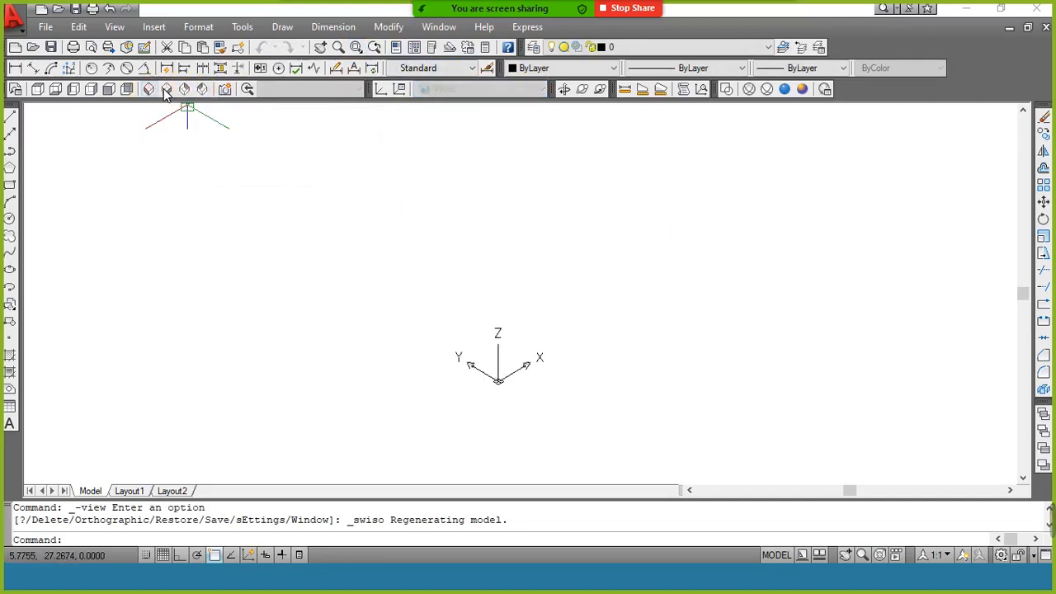
pyautogui.click(167, 89)
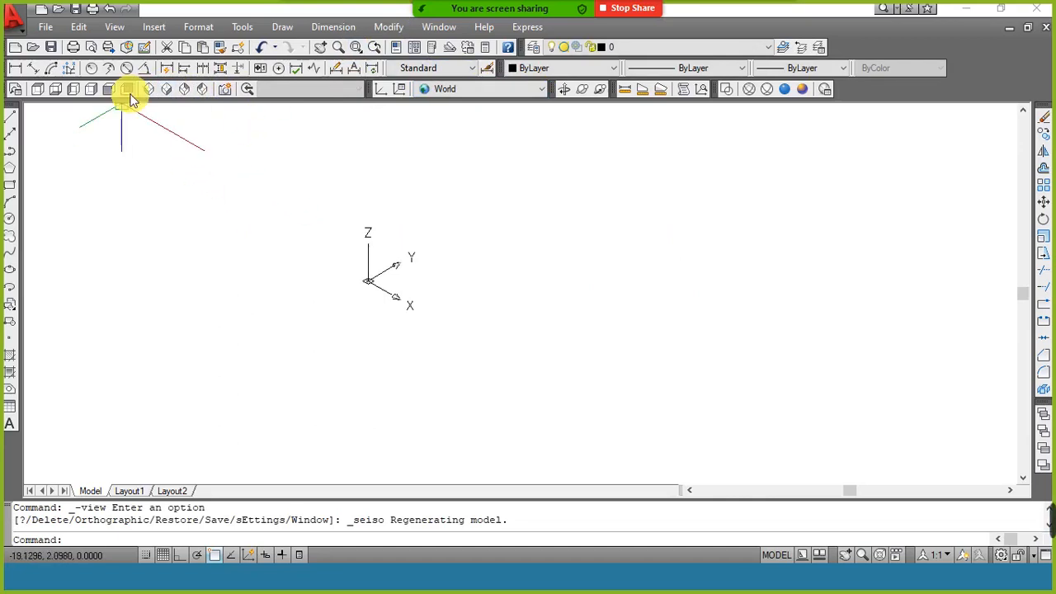
# Go through the orthographic views Top, Bottom, Left, Right, Front and Back, closing the meeting time-limit notice on the way.
pyautogui.click(37, 91)
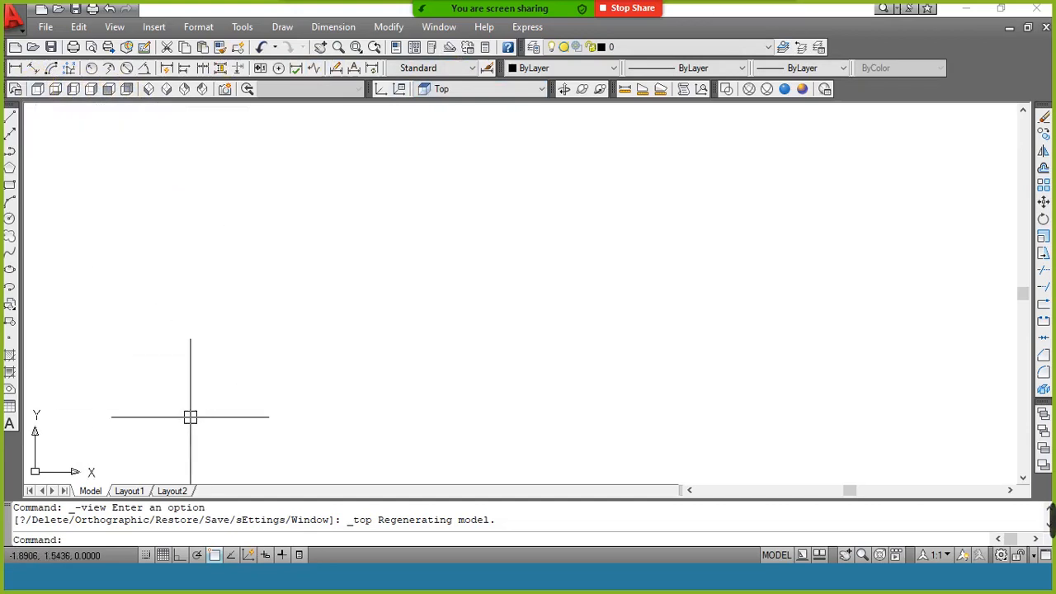
pyautogui.click(55, 91)
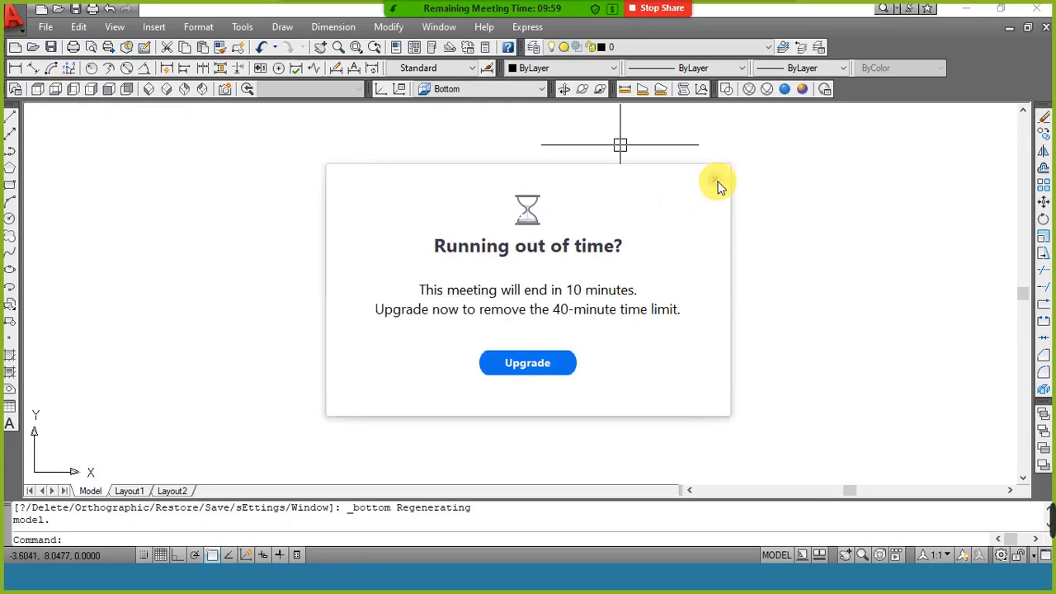
pyautogui.click(715, 180)
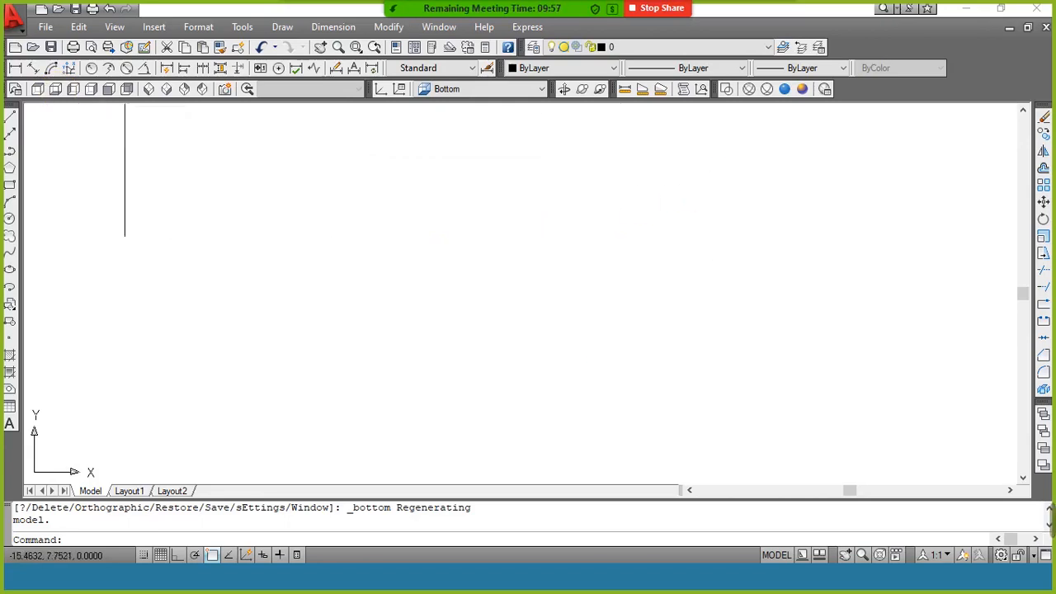
pyautogui.click(74, 89)
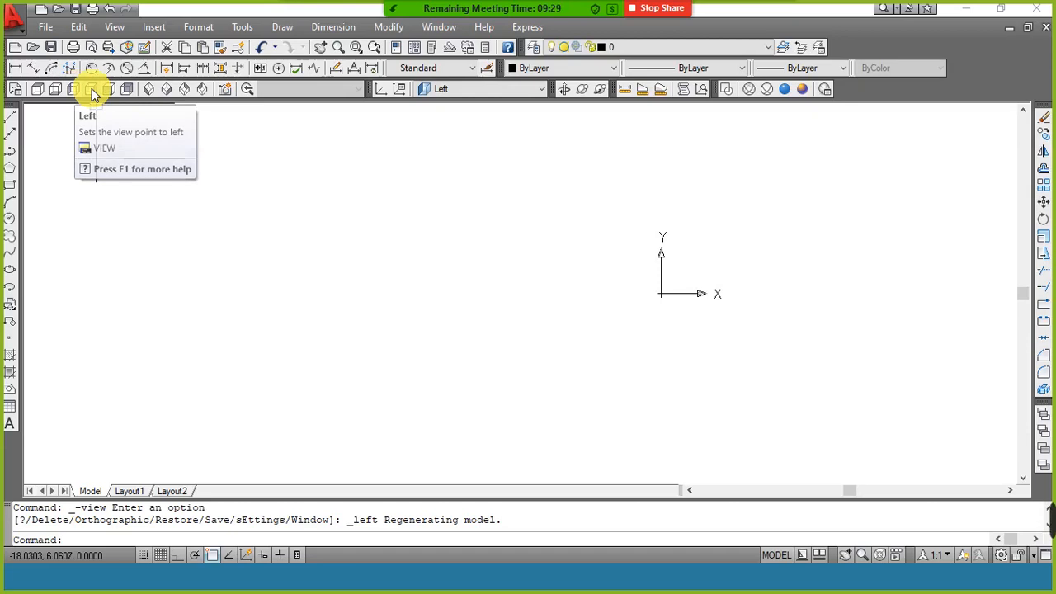
pyautogui.click(93, 90)
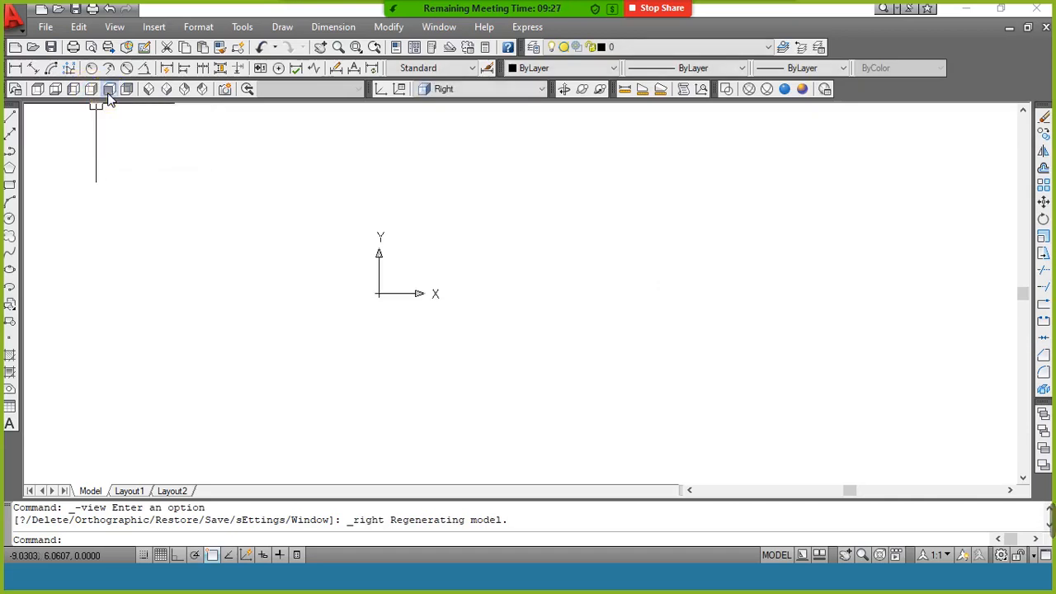
pyautogui.click(108, 89)
pyautogui.click(126, 89)
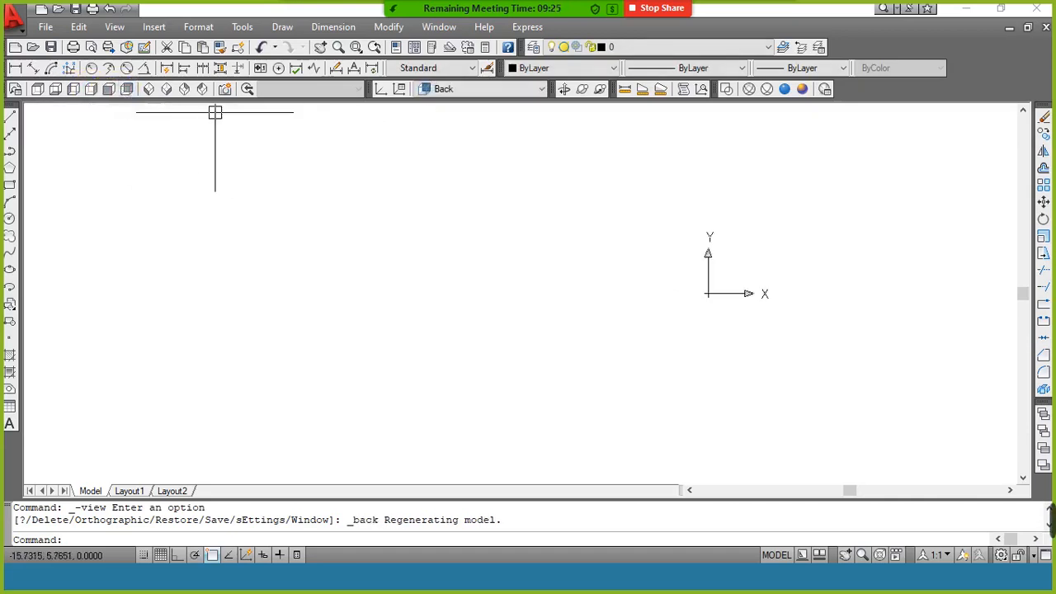
# Set the view to SE Isometric and change the current UCS to Top.
pyautogui.click(165, 89)
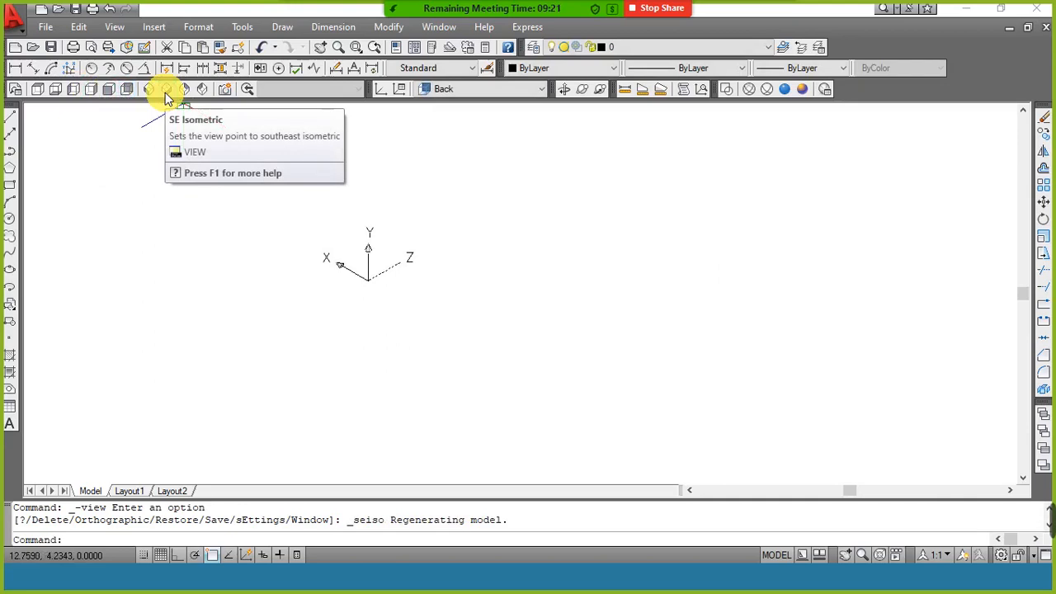
pyautogui.click(168, 93)
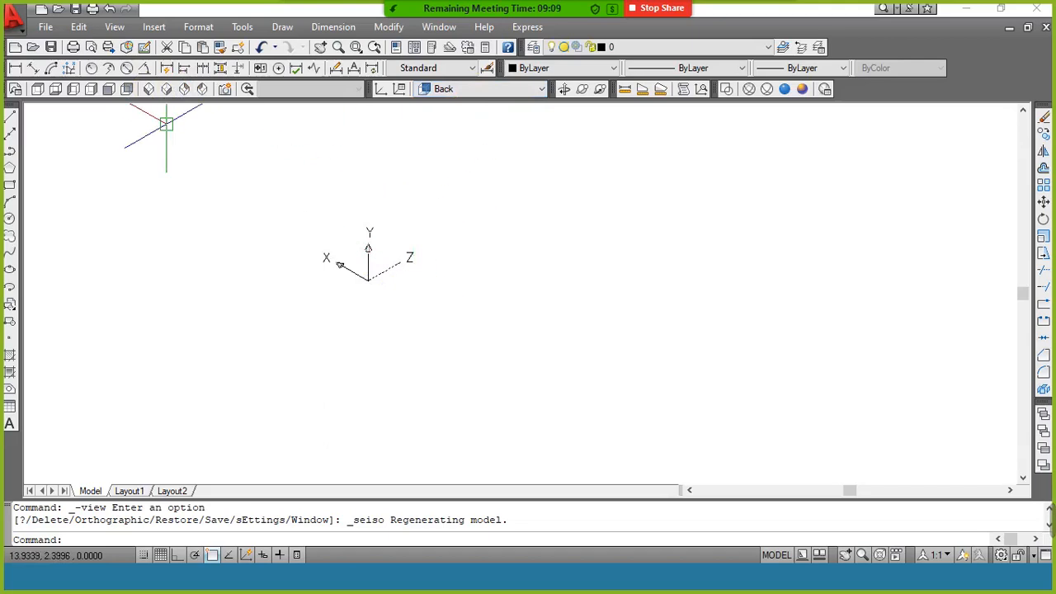
pyautogui.click(166, 89)
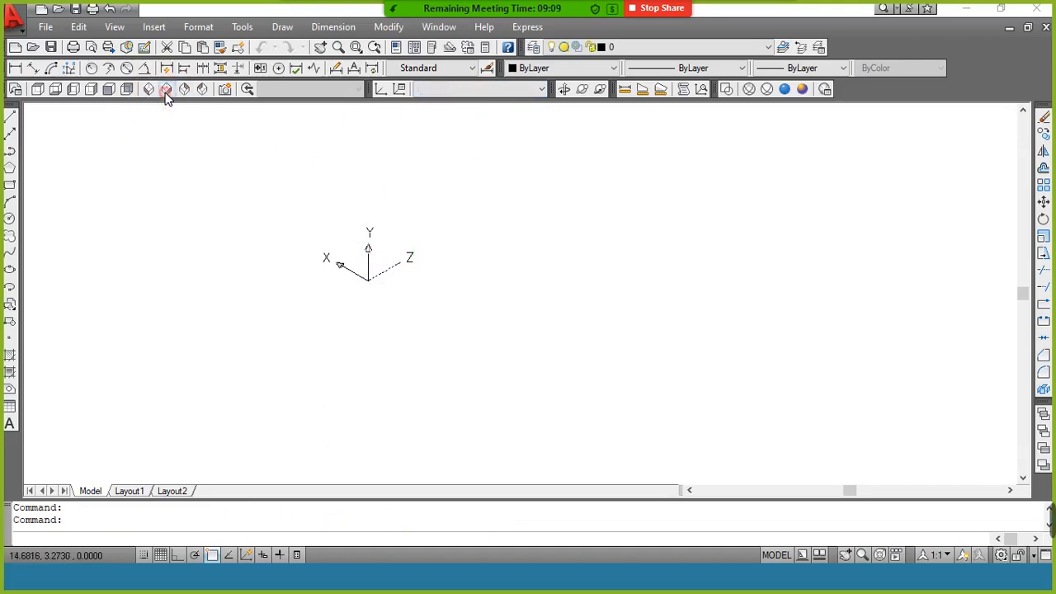
pyautogui.click(462, 90)
pyautogui.click(484, 122)
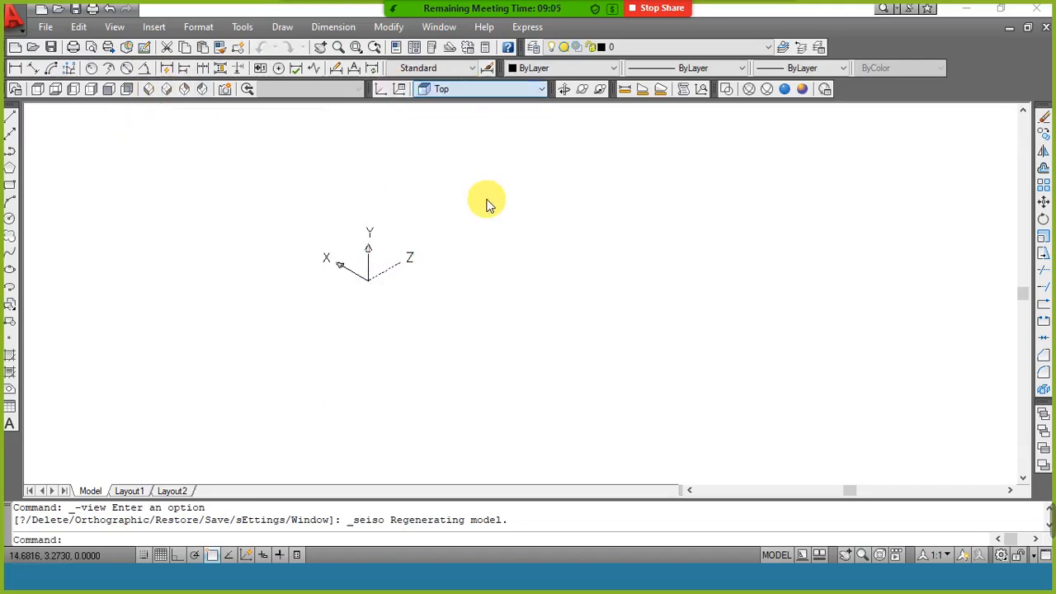
pyautogui.click(497, 95)
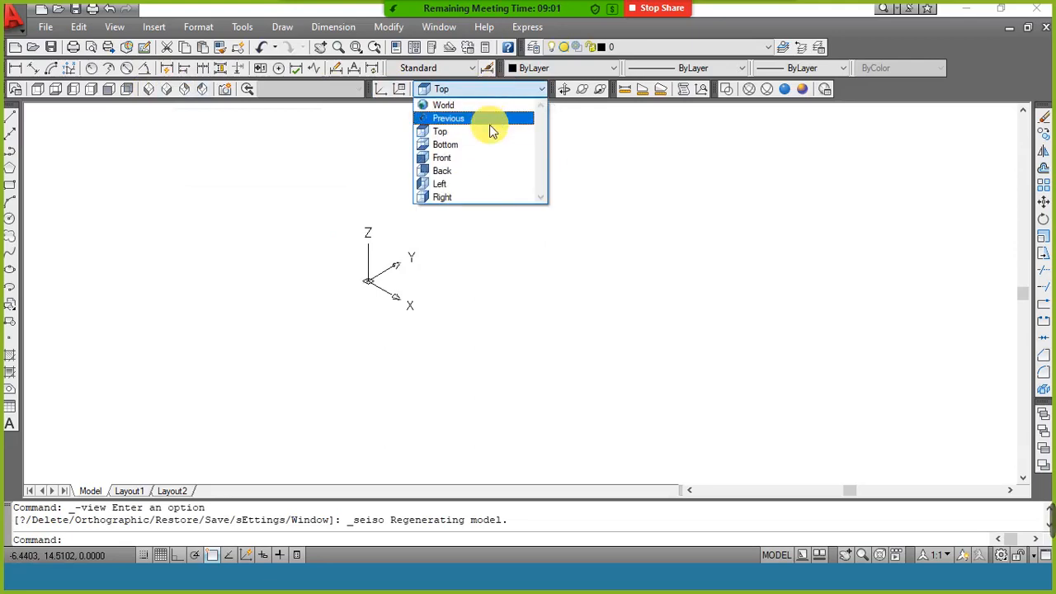
pyautogui.click(489, 125)
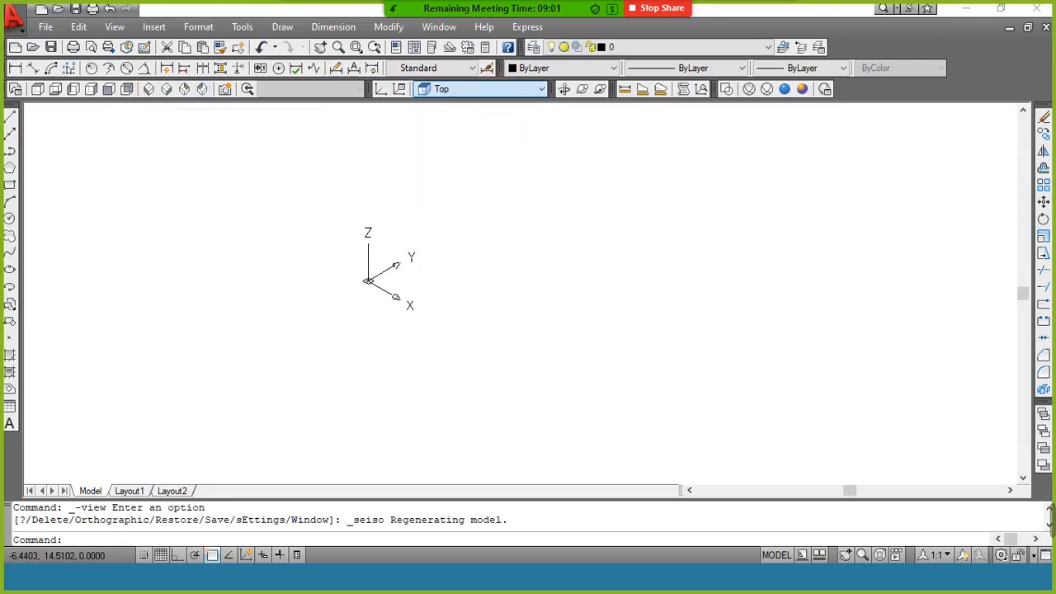
# Draw a freehand rectangle on the XY plane, beside the UCS icon on its positive X side.
pyautogui.click(11, 186)
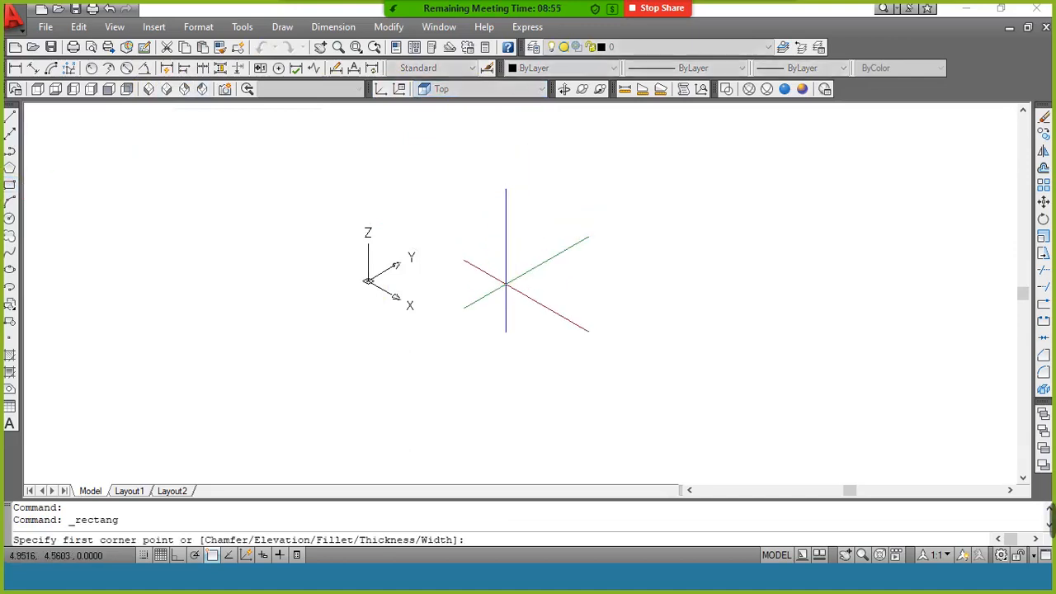
pyautogui.click(505, 265)
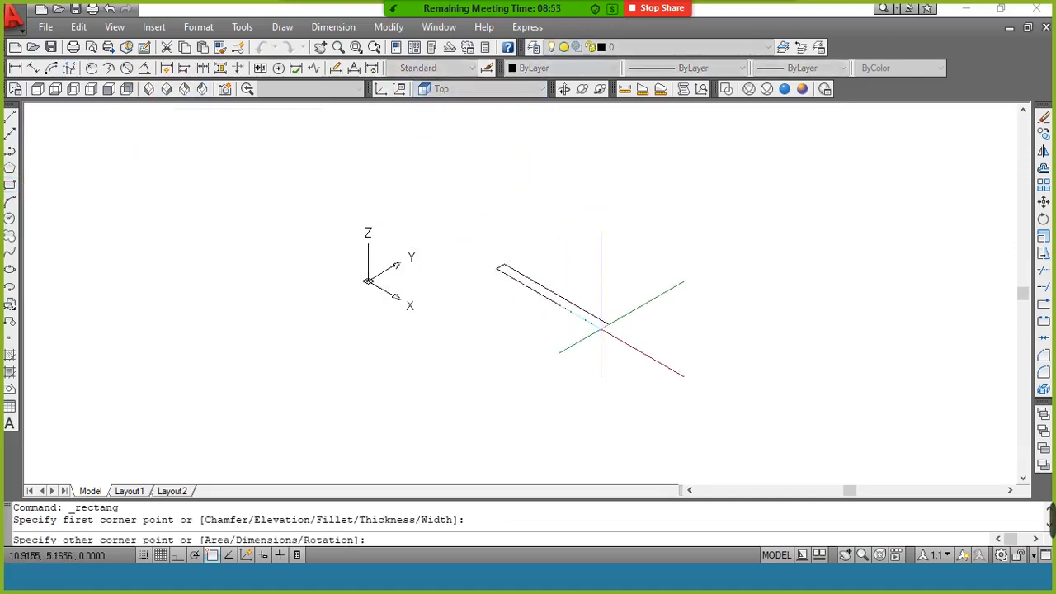
pyautogui.click(554, 375)
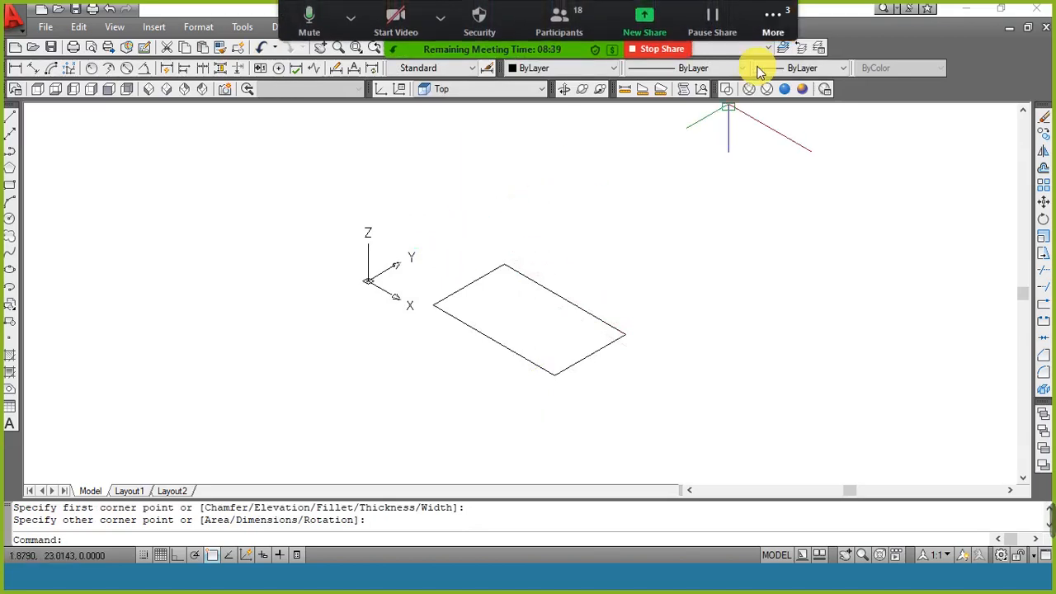
# Read the latest messages in the Zoom group chat, minimize it and return to the drawing.
pyautogui.click(761, 18)
pyautogui.click(772, 52)
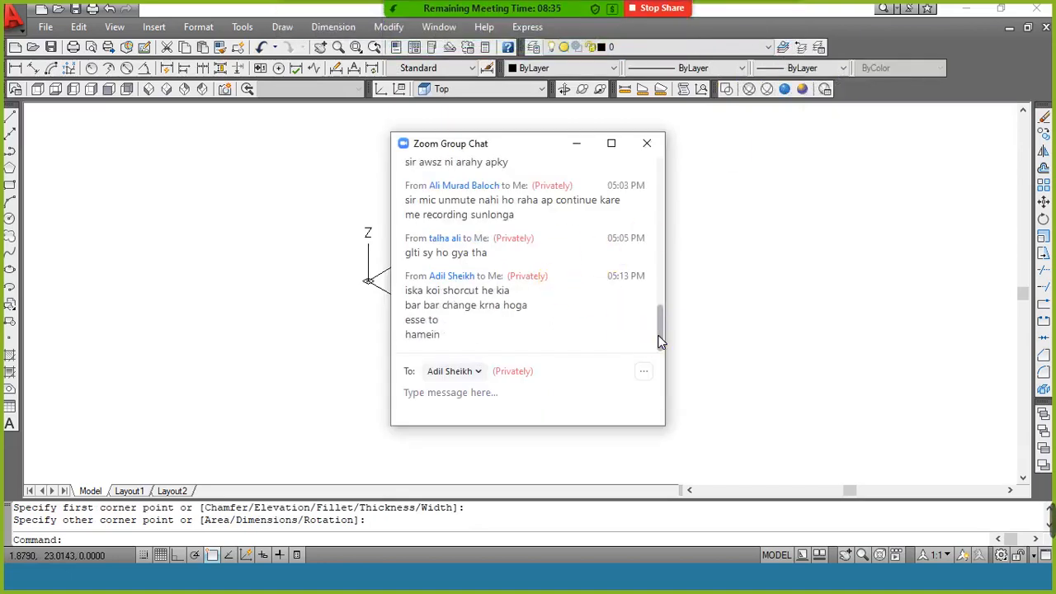
pyautogui.moveTo(660, 341)
pyautogui.mouseDown()
pyautogui.moveTo(661, 319)
pyautogui.moveTo(660, 339)
pyautogui.mouseUp()
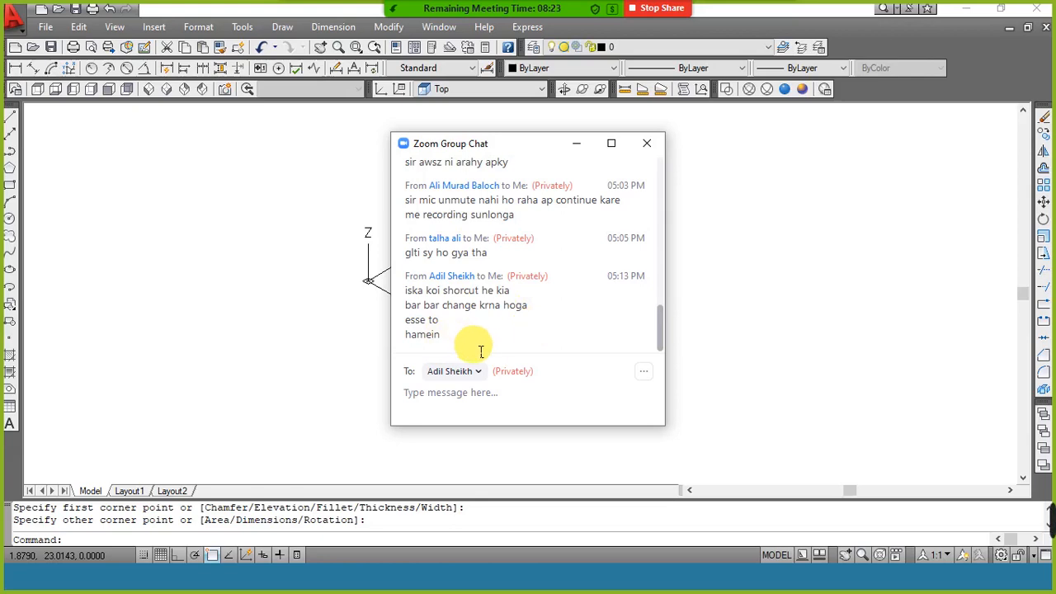
pyautogui.click(575, 144)
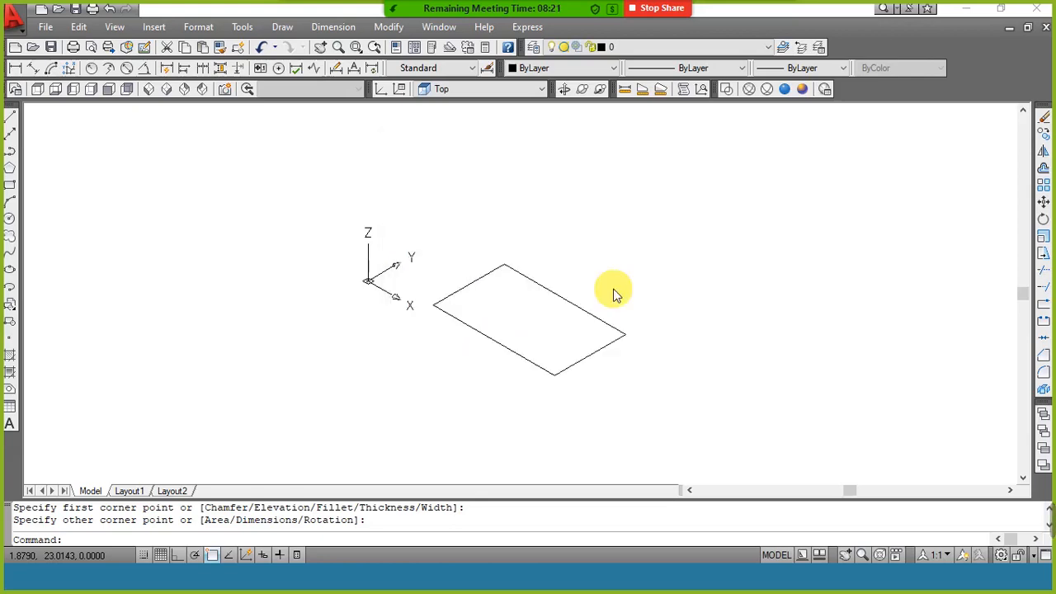
pyautogui.click(599, 224)
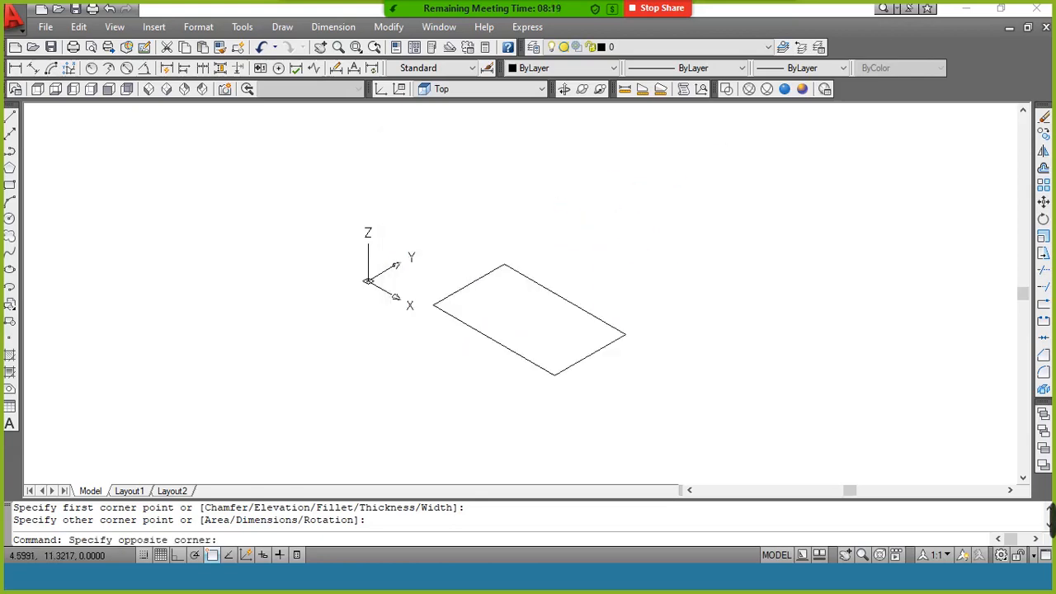
pyautogui.click(575, 239)
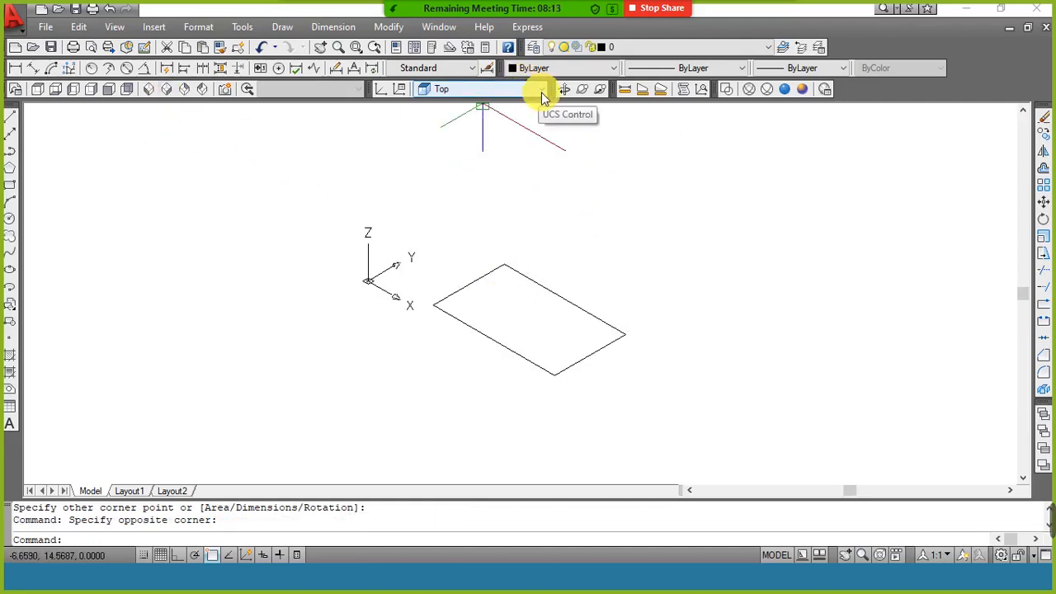
# Reapply the SE Isometric view to the rectangle, and look through the predefined UCS options without changing the current one.
pyautogui.click(167, 89)
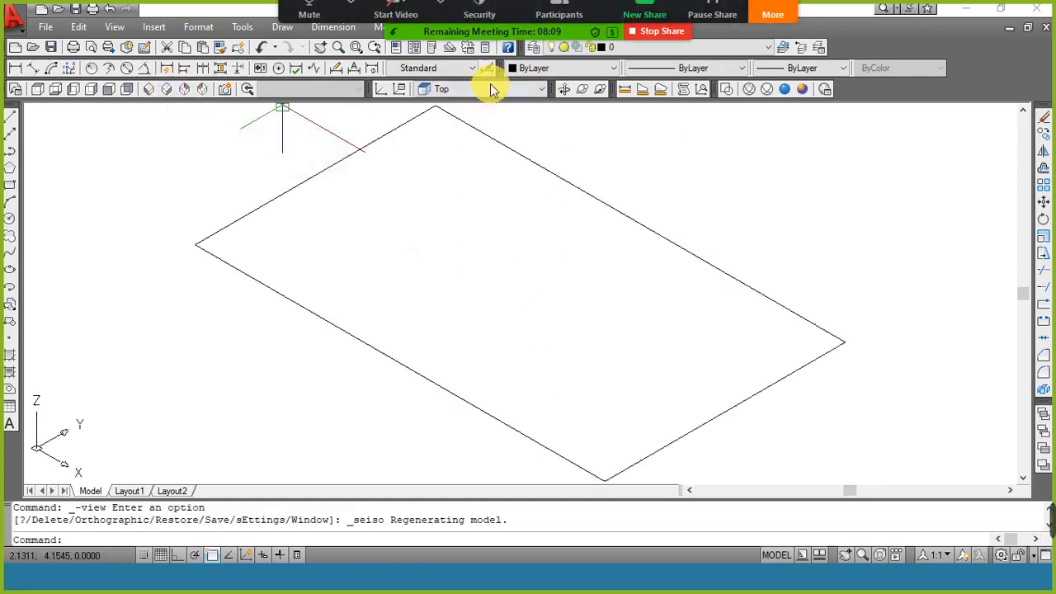
pyautogui.click(491, 87)
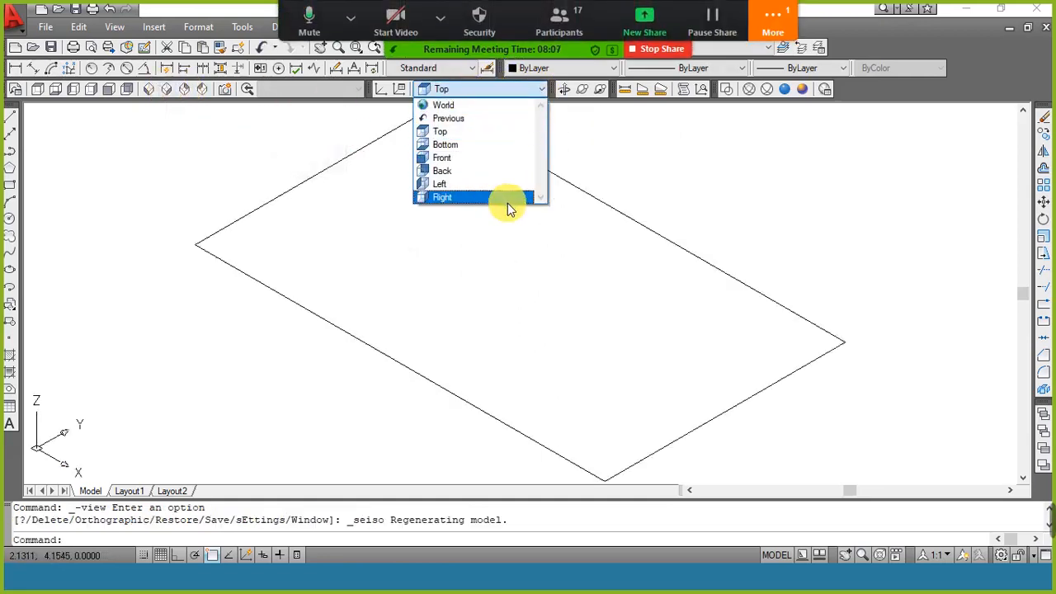
pyautogui.click(763, 164)
pyautogui.scroll(-4, 750, 171)
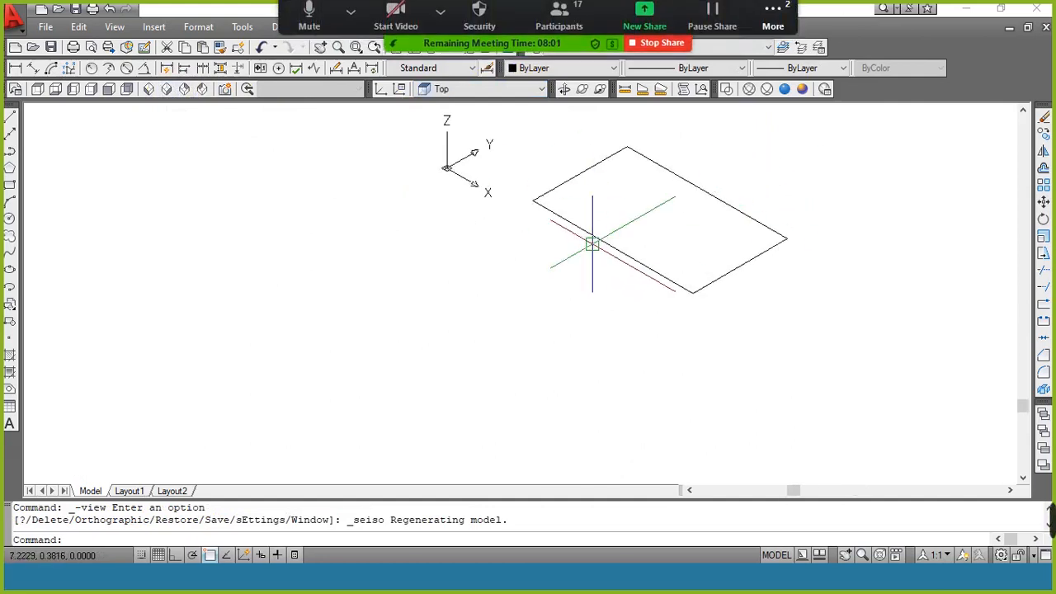
pyautogui.click(351, 18)
pyautogui.click(398, 271)
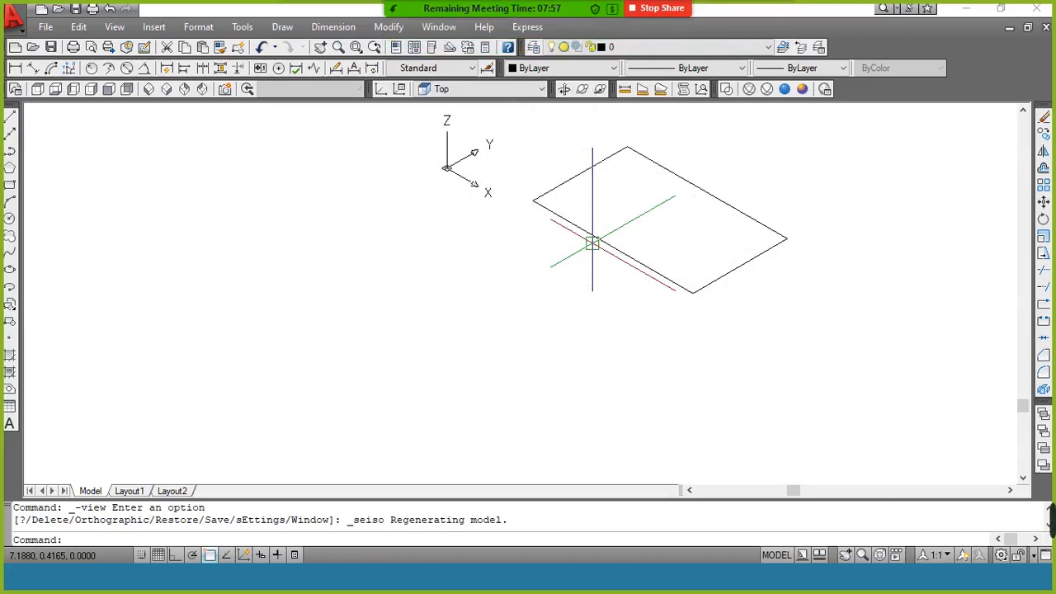
pyautogui.click(440, 17)
pyautogui.click(335, 571)
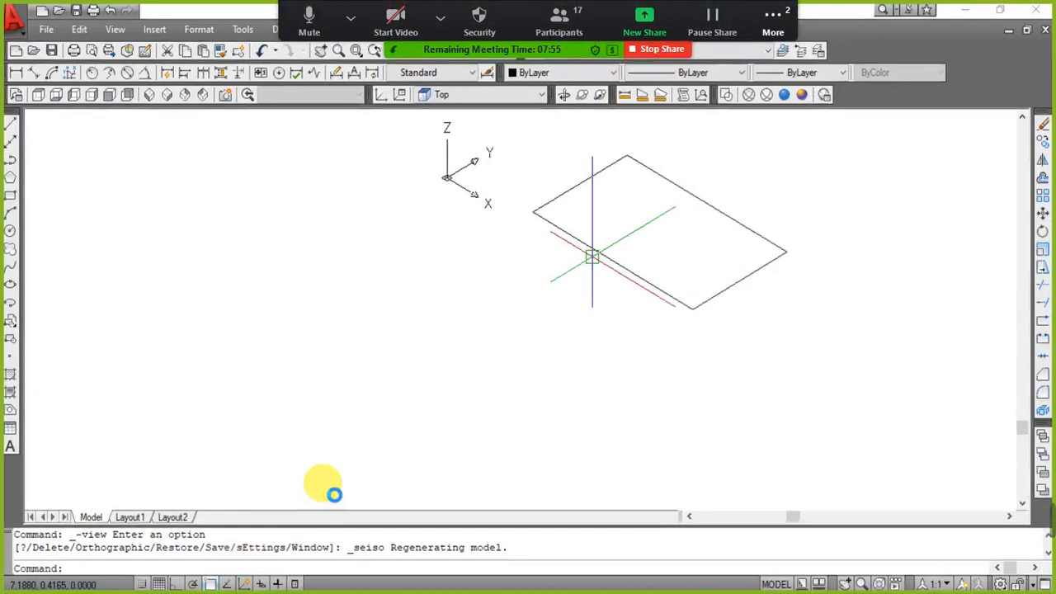
# Open the Zoom meeting's group chat to read the new messages.
pyautogui.click(774, 23)
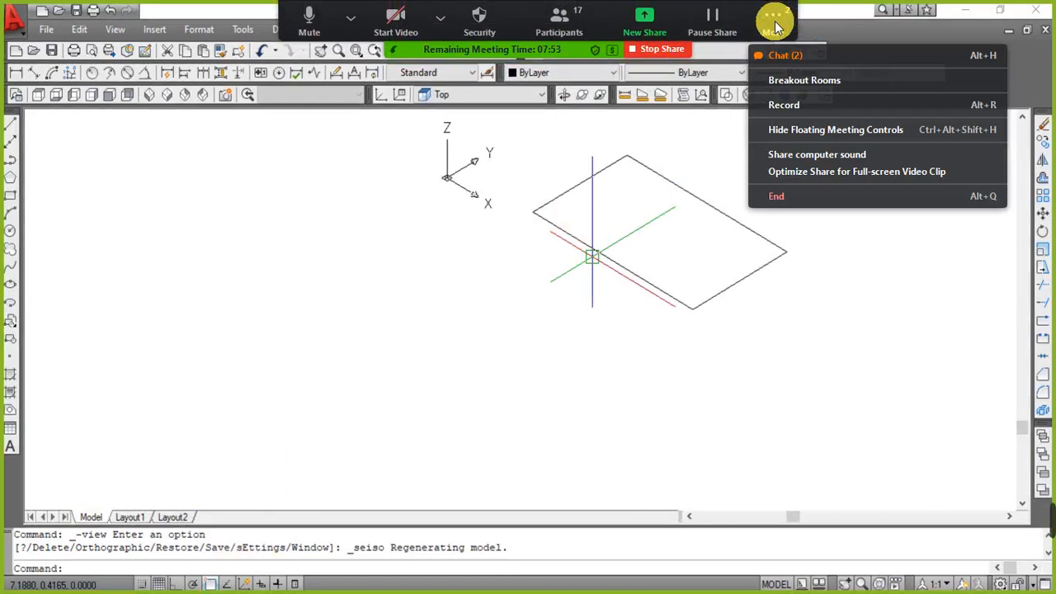
pyautogui.click(786, 56)
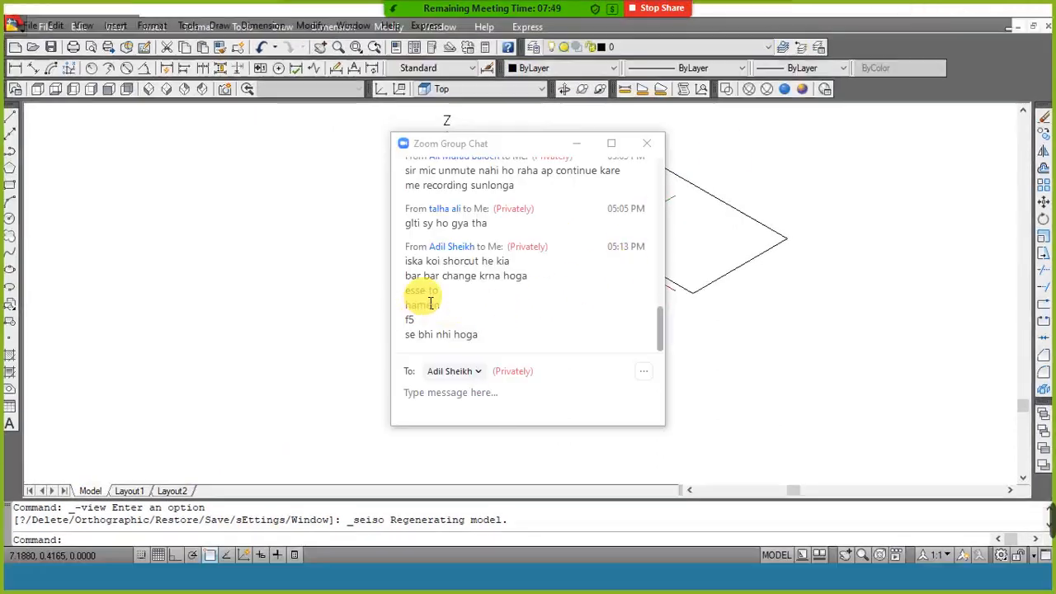
# Minimize the Zoom group chat, reopen it to read the new message, and return to the drawing.
pyautogui.click(580, 151)
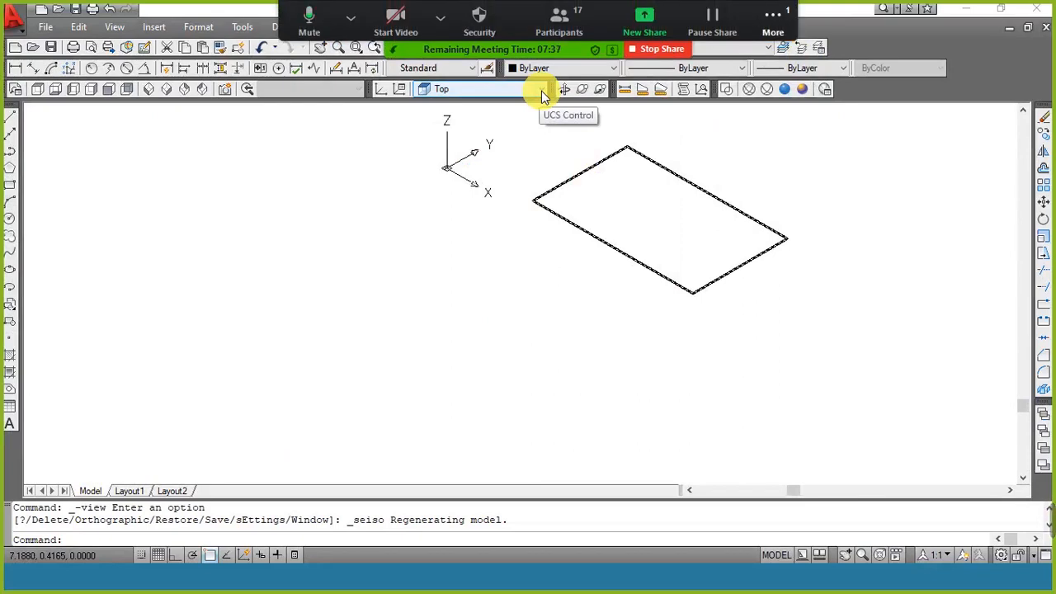
pyautogui.click(779, 20)
pyautogui.click(794, 57)
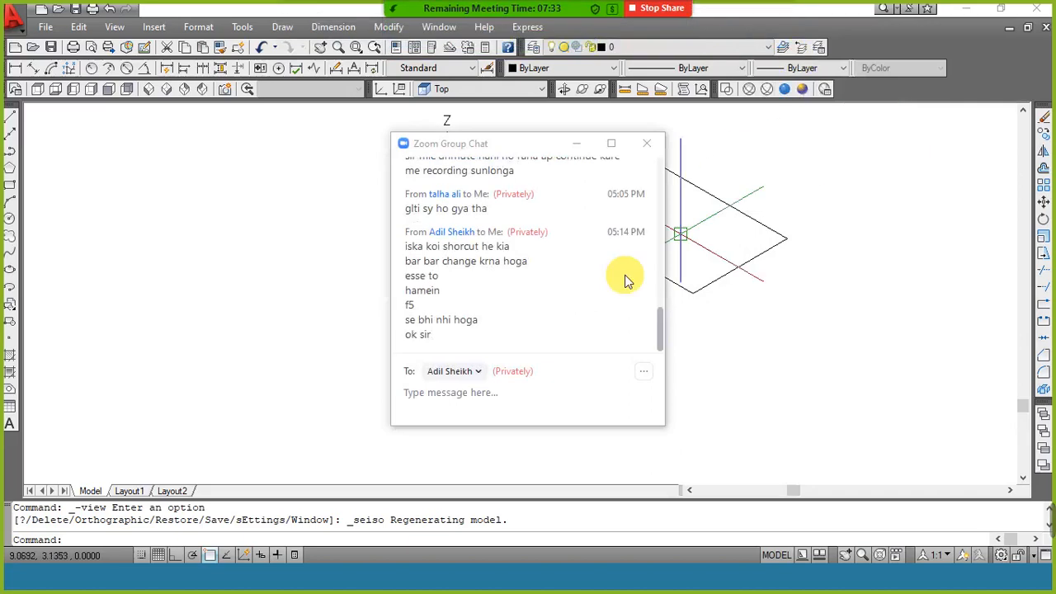
pyautogui.click(576, 144)
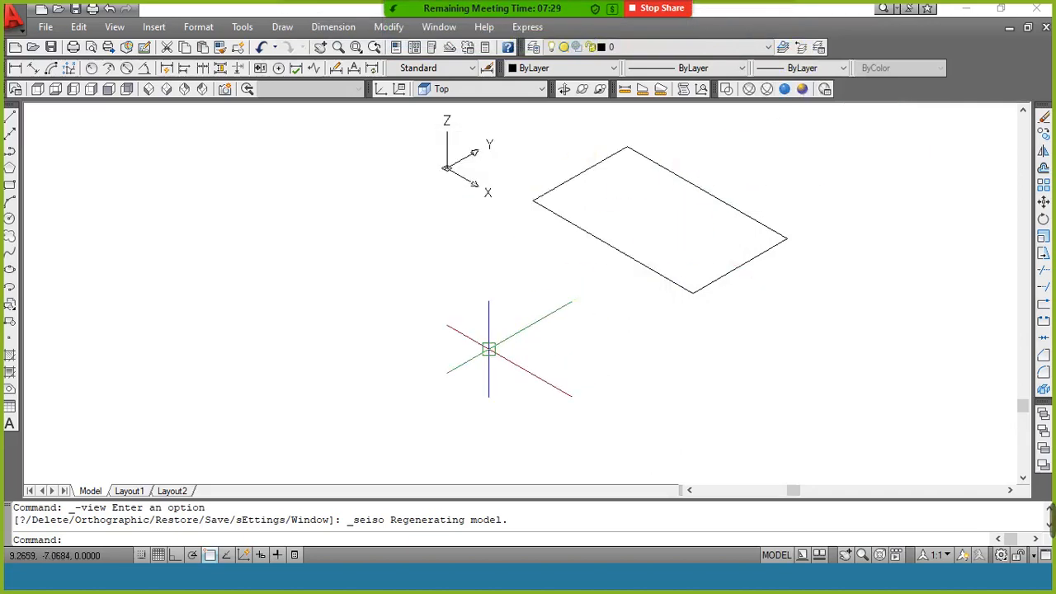
pyautogui.click(545, 243)
pyautogui.click(503, 286)
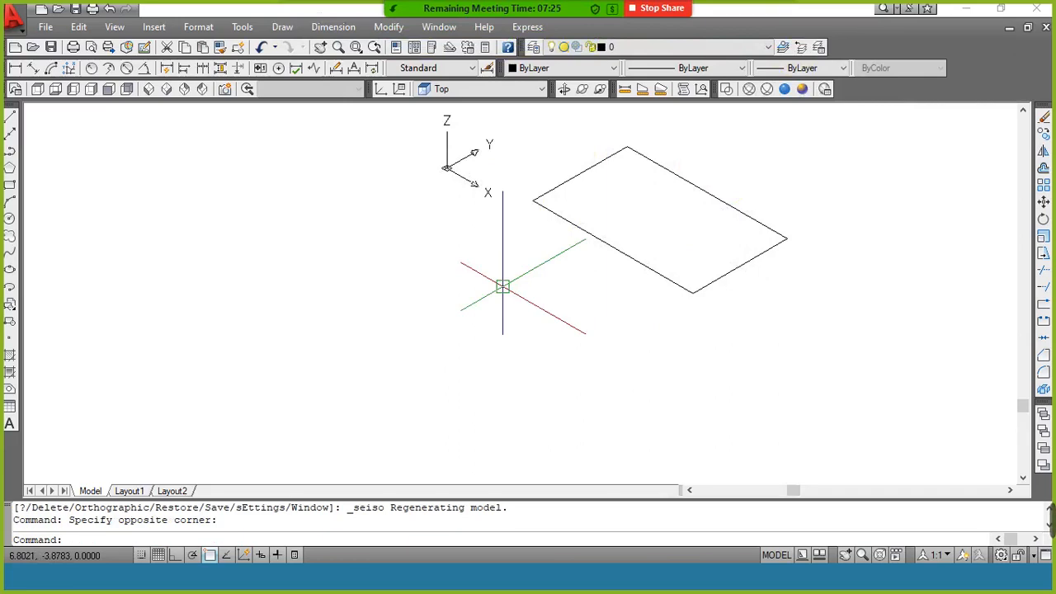
# Switch to the Right UCS and draw a rectangle about 5 by 7.4 units, hanging down from the first rectangle's front corner.
pyautogui.write('z')
pyautogui.press('Return')
pyautogui.write('e')
pyautogui.press('Return')
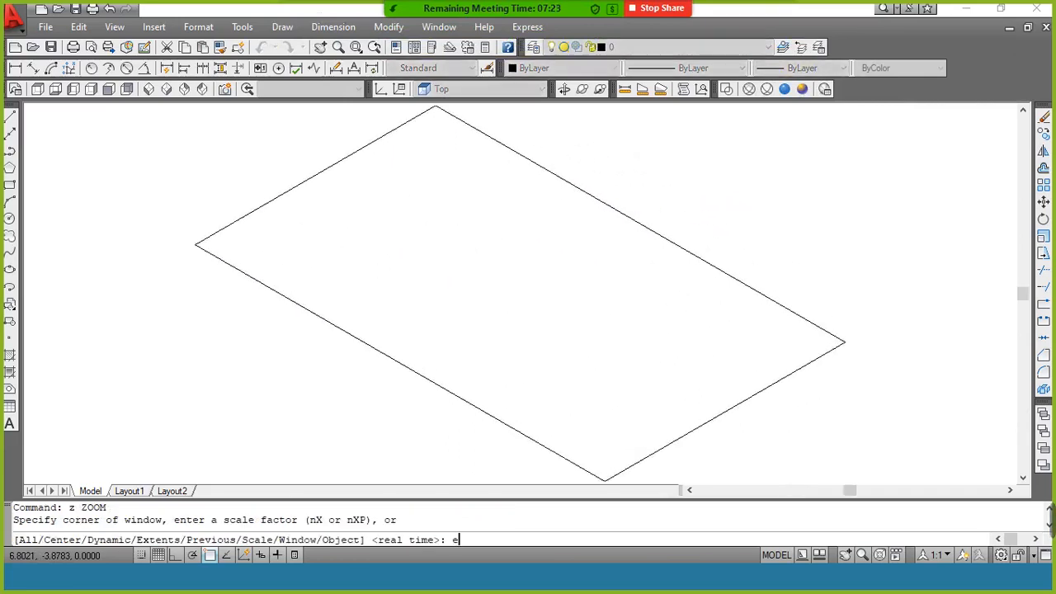
pyautogui.scroll(-4, 520, 271)
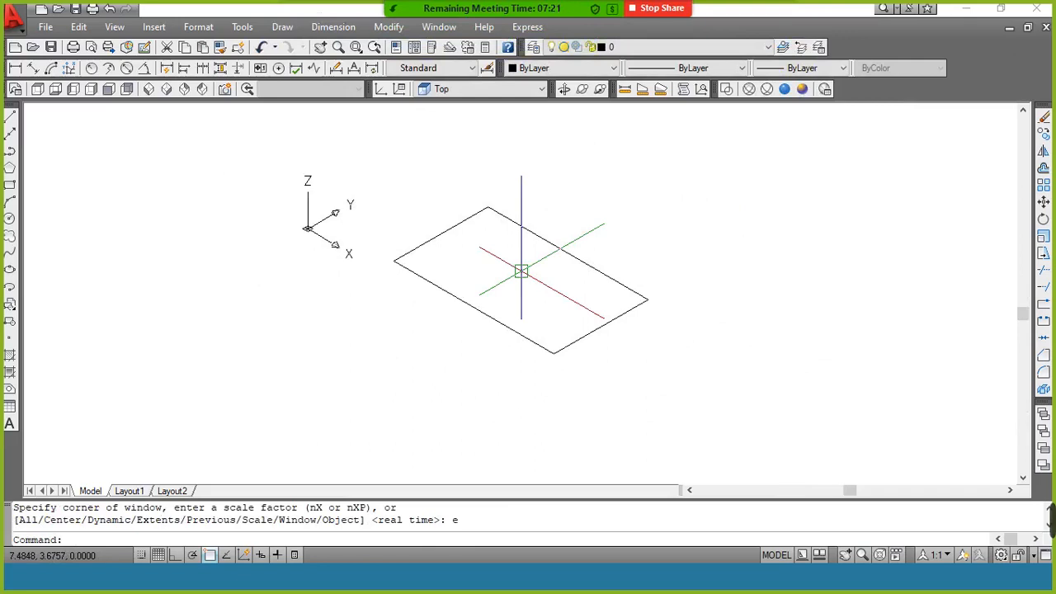
pyautogui.click(487, 91)
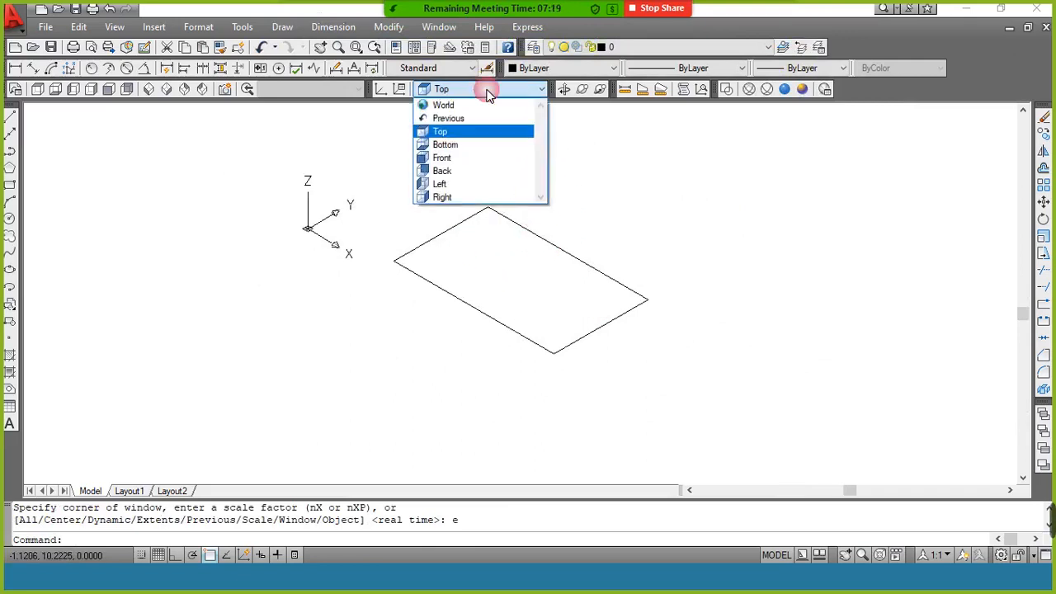
pyautogui.click(487, 198)
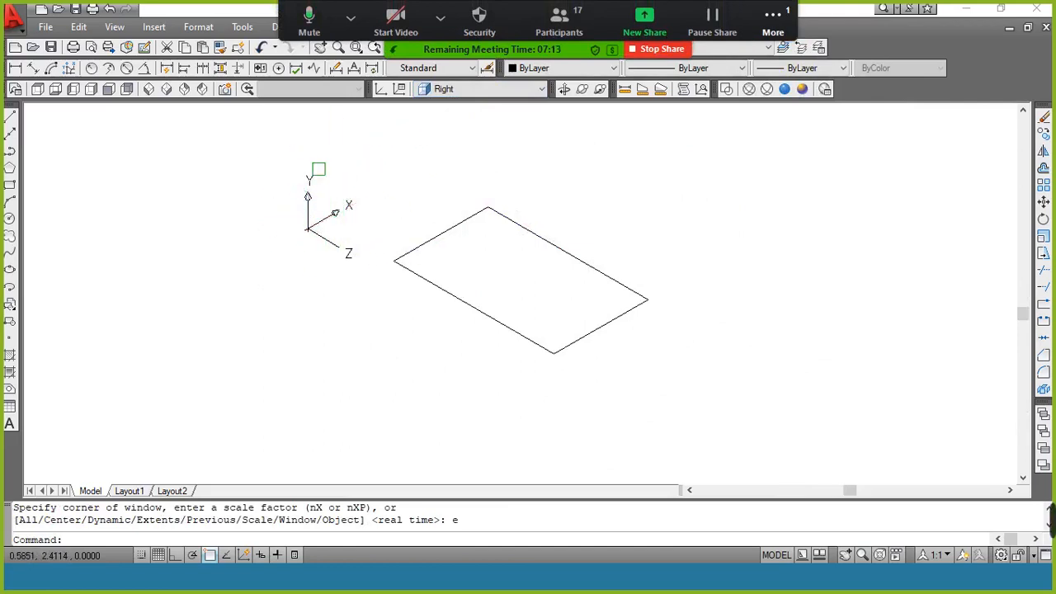
pyautogui.click(12, 185)
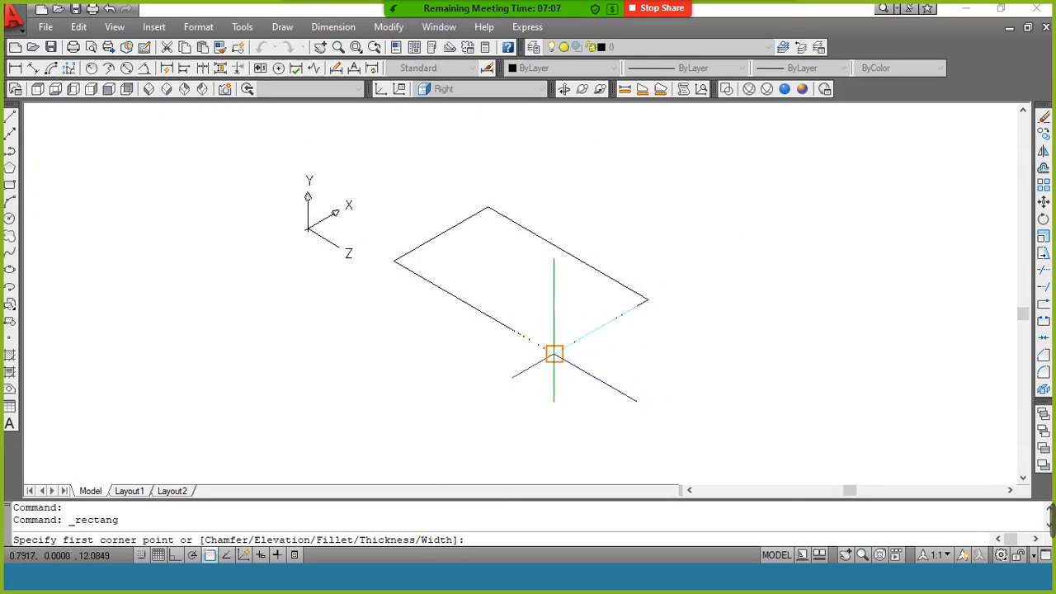
pyautogui.click(553, 353)
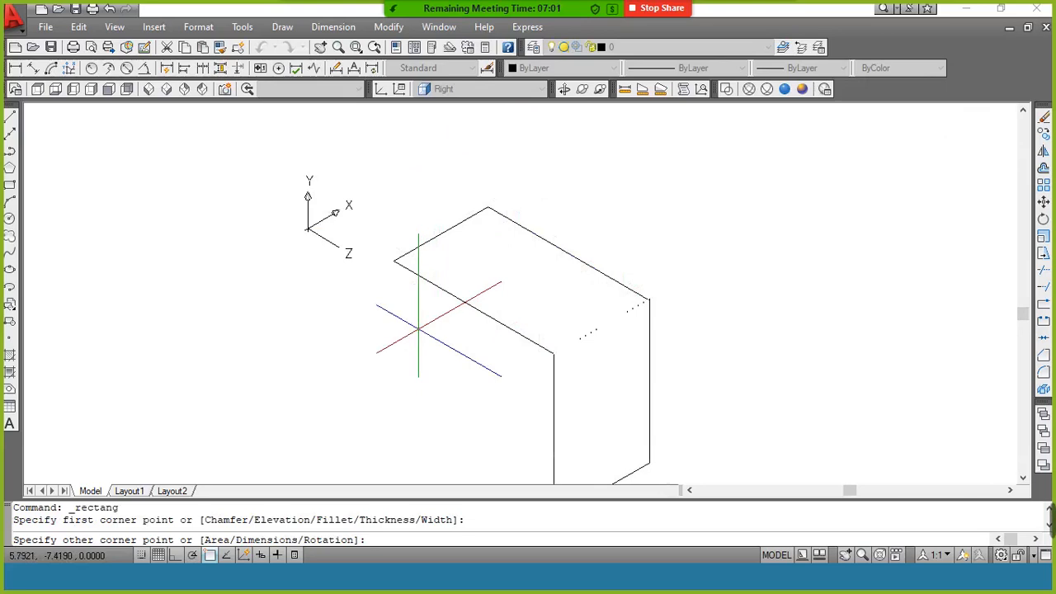
pyautogui.click(419, 329)
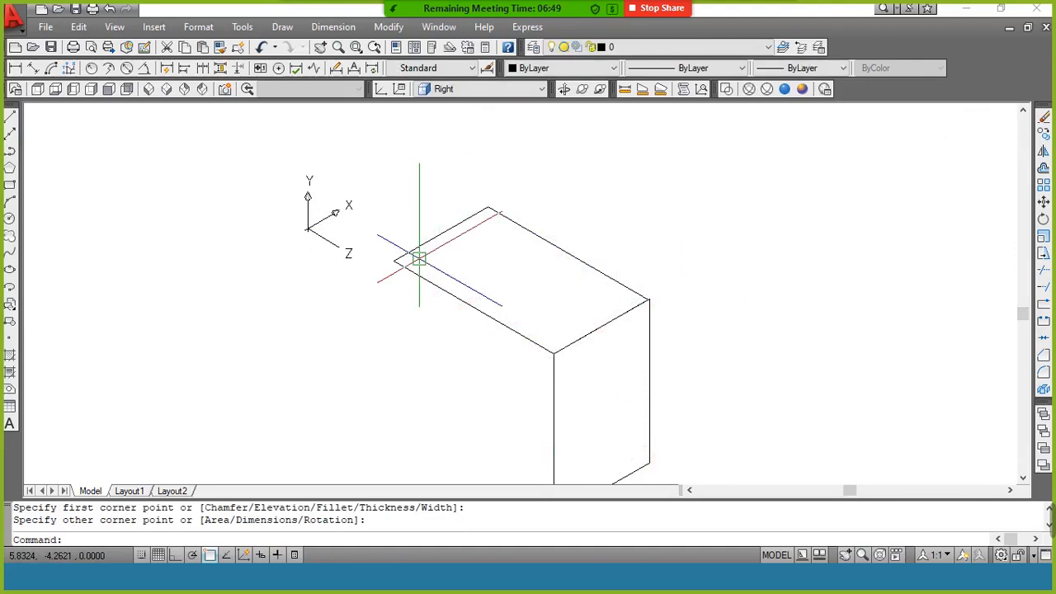
# Orbit the two perpendicular rectangles in 3D to examine them from several angles, and restore the SE Isometric view.
pyautogui.click(564, 92)
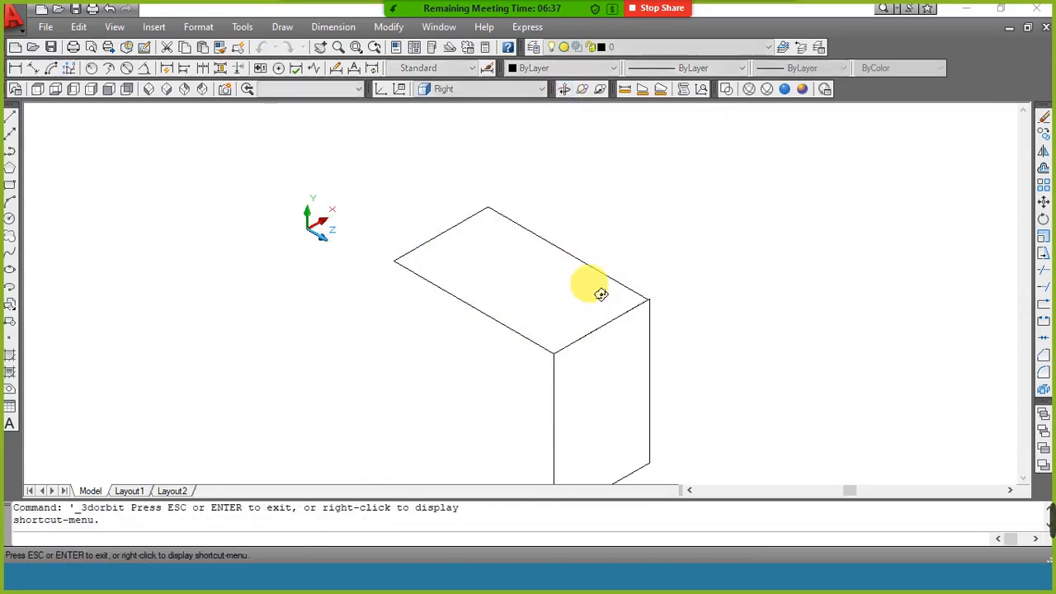
pyautogui.moveTo(601, 300); pyautogui.dragTo(651, 260)
pyautogui.moveTo(651, 246); pyautogui.dragTo(697, 278)
pyautogui.click(671, 357)
pyautogui.rightClick(614, 189)
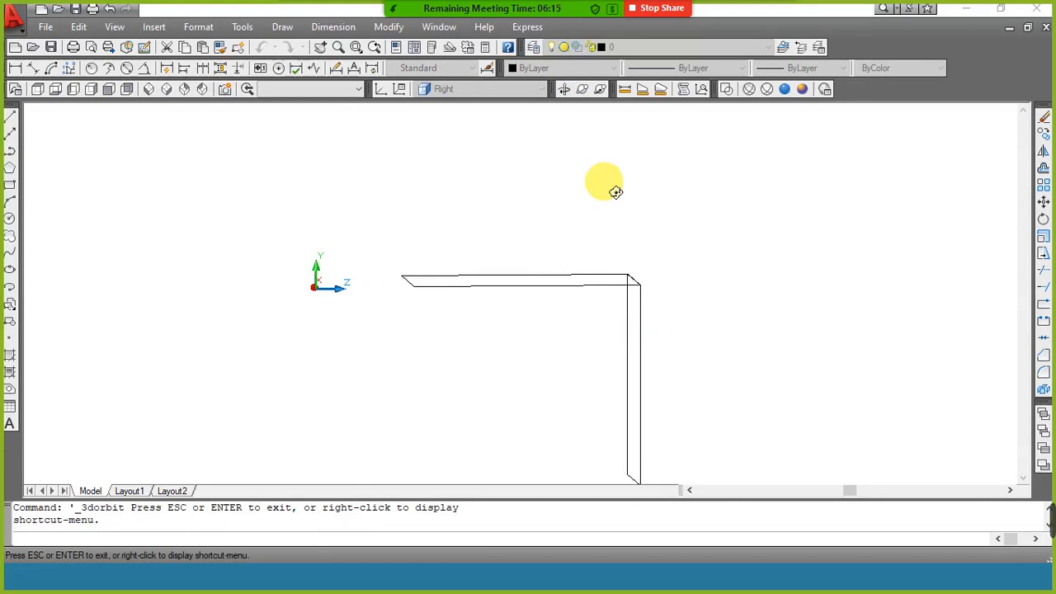
pyautogui.click(637, 196)
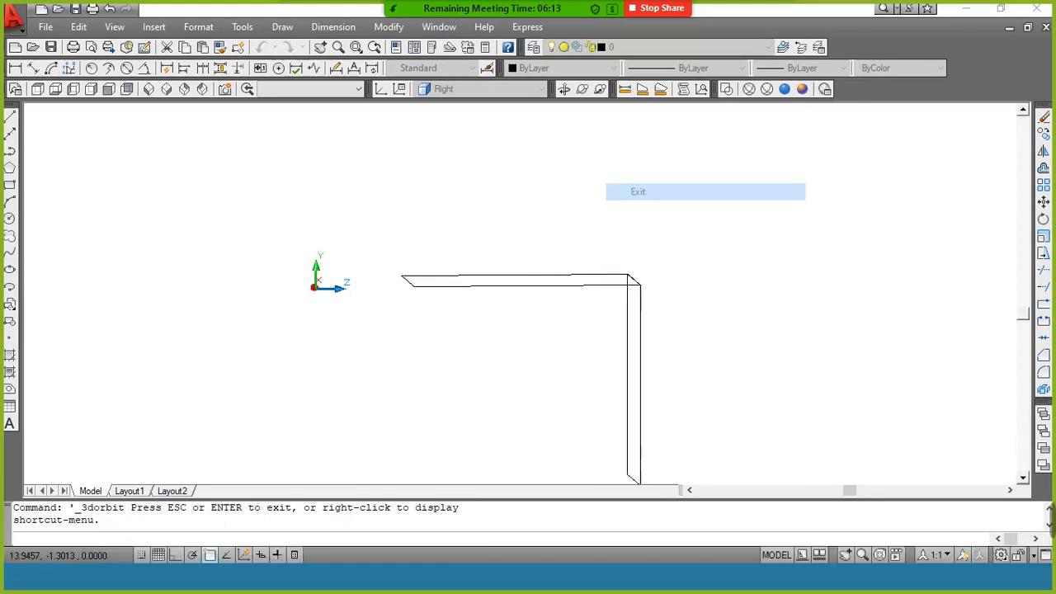
pyautogui.click(158, 87)
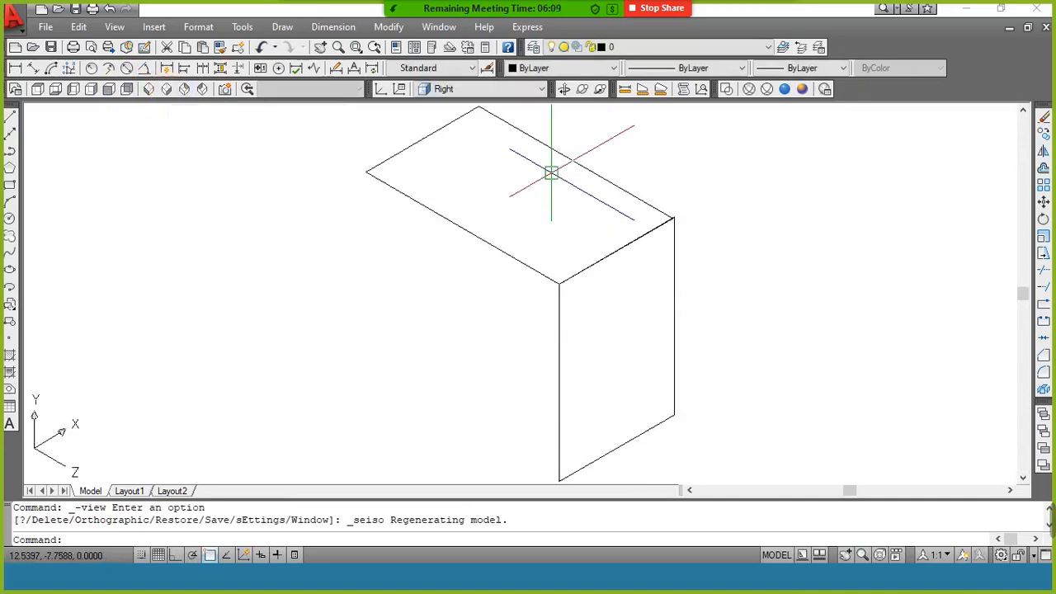
pyautogui.click(538, 91)
pyautogui.click(538, 91)
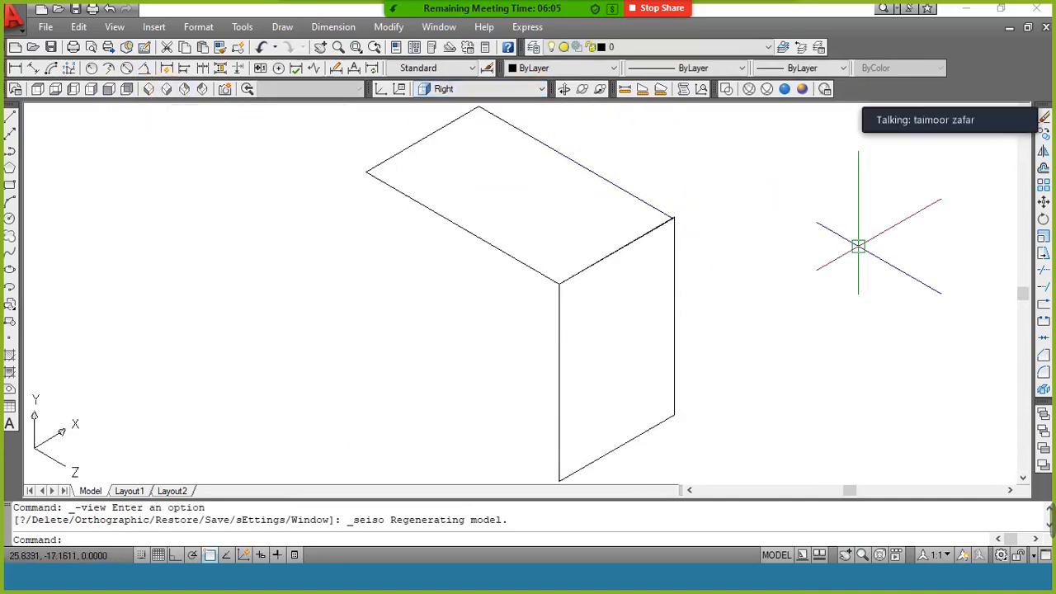
pyautogui.click(808, 223)
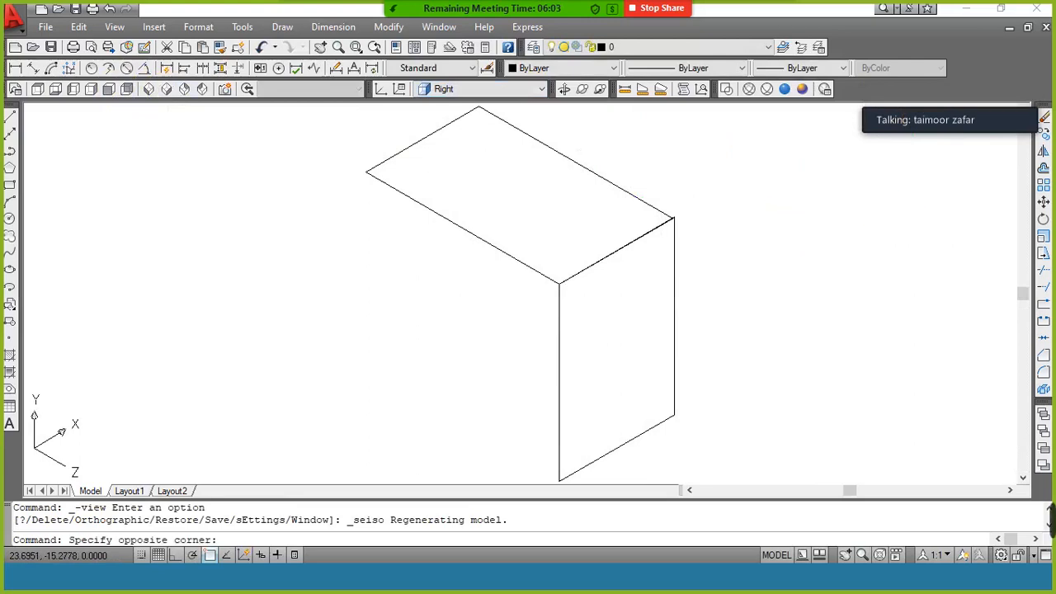
pyautogui.click(700, 241)
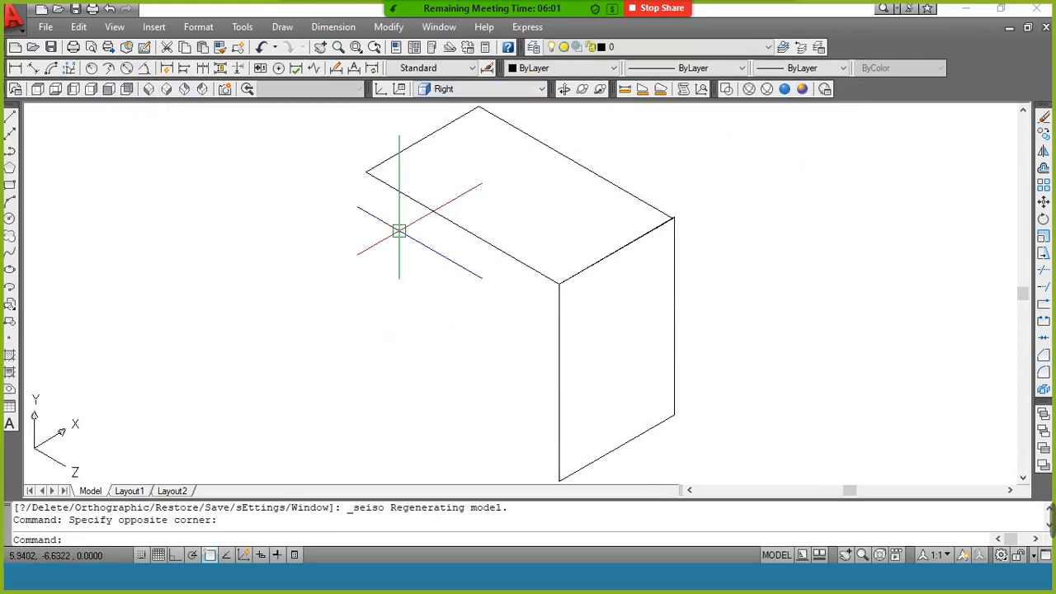
# Switch to the Front UCS and draw a rectangle about 8.3 by 7.5 units, hanging down from the corner shared by both rectangles.
pyautogui.click(478, 90)
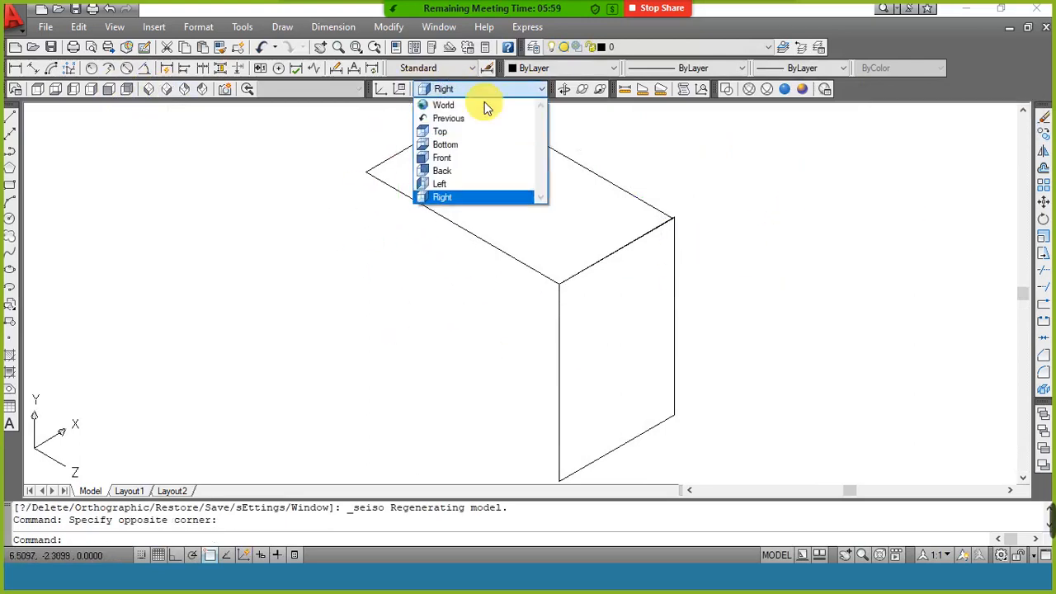
pyautogui.click(492, 160)
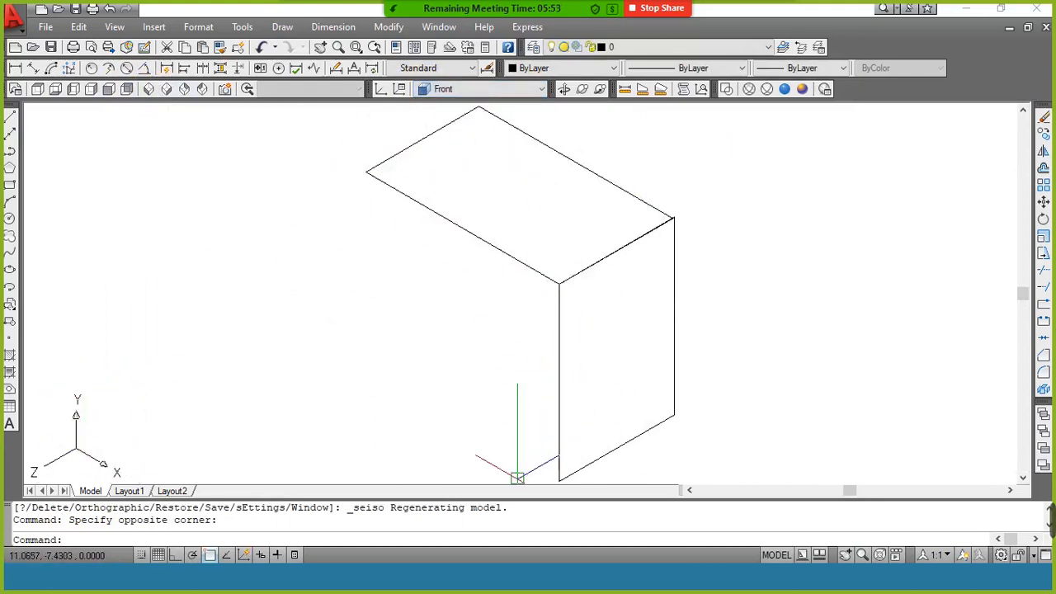
pyautogui.click(9, 190)
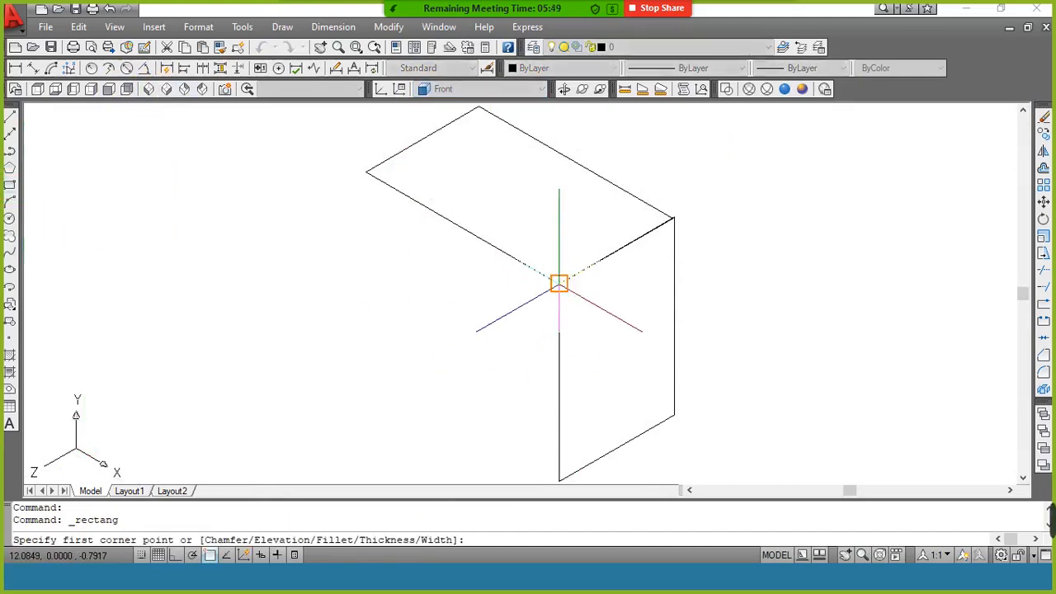
pyautogui.click(559, 283)
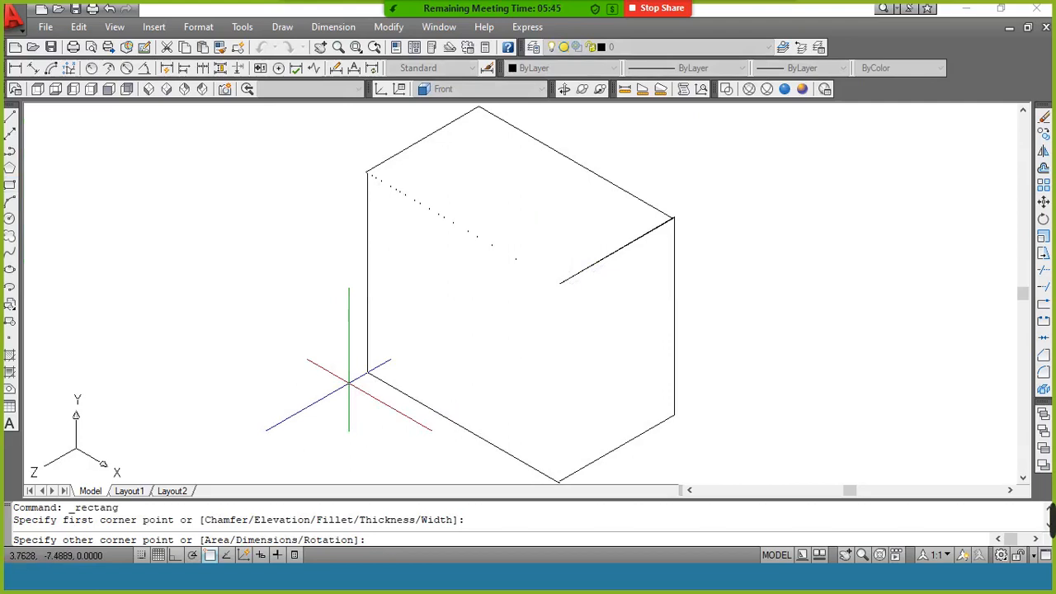
pyautogui.click(348, 381)
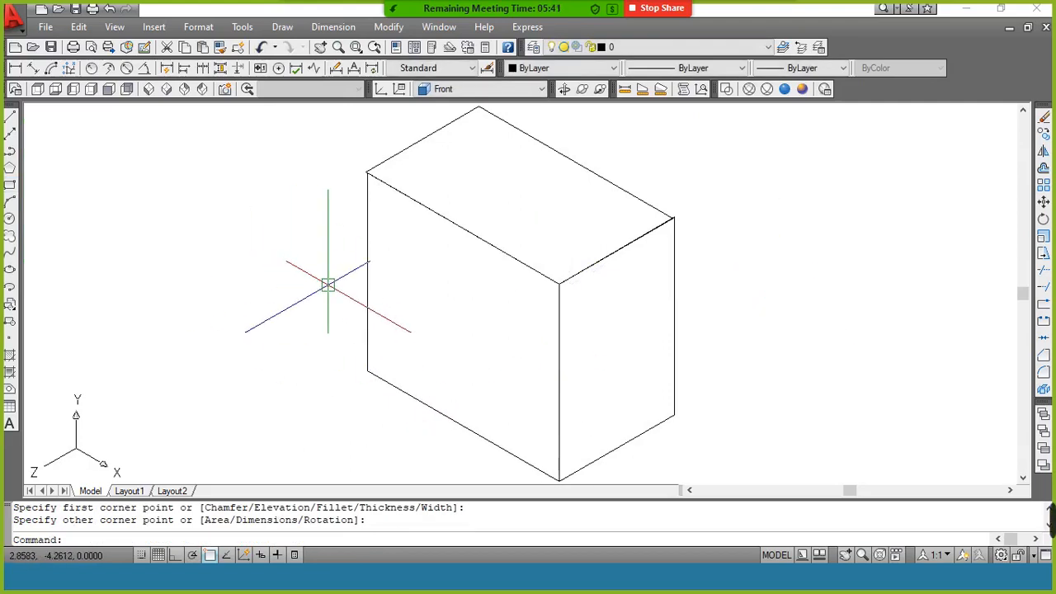
pyautogui.click(368, 304)
pyautogui.press('Escape')
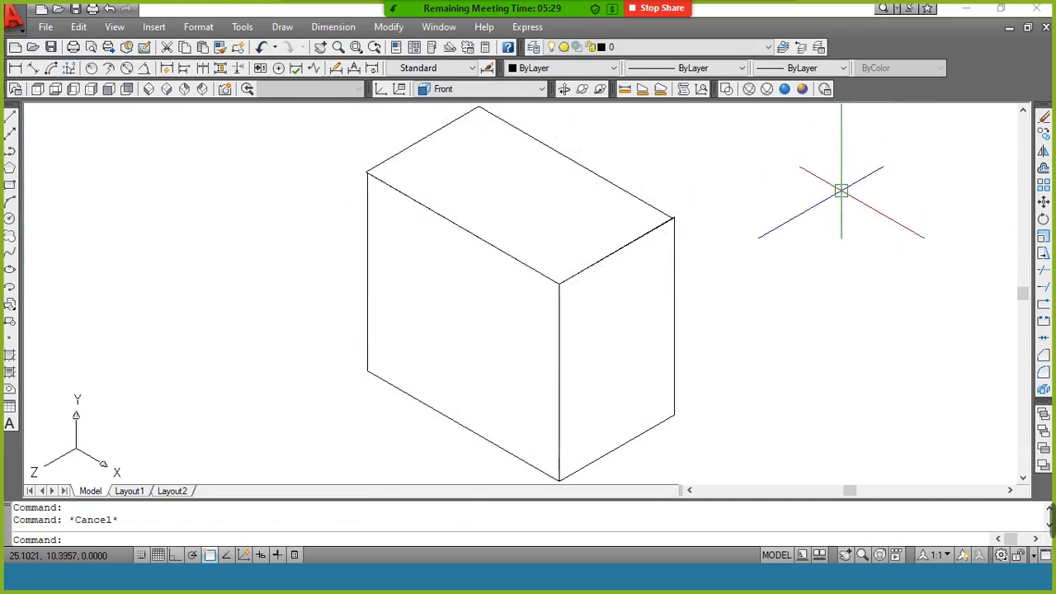
# Switch to the Top UCS and draw a small freehand rectangle apart from the box, across the UCS icon on its negative Y side.
pyautogui.scroll(-2, 783, 244)
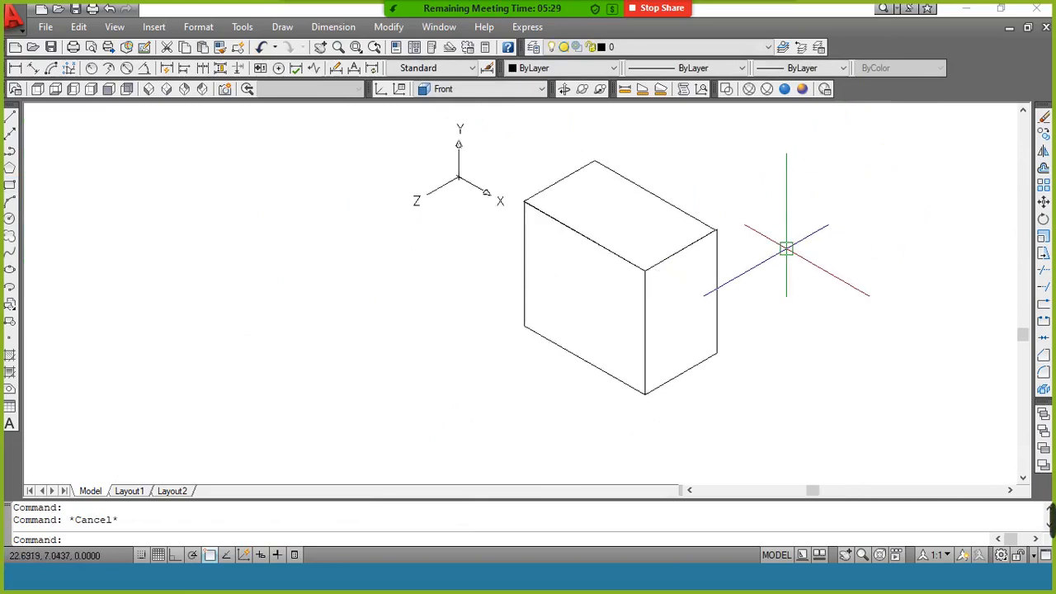
pyautogui.click(538, 91)
pyautogui.click(491, 131)
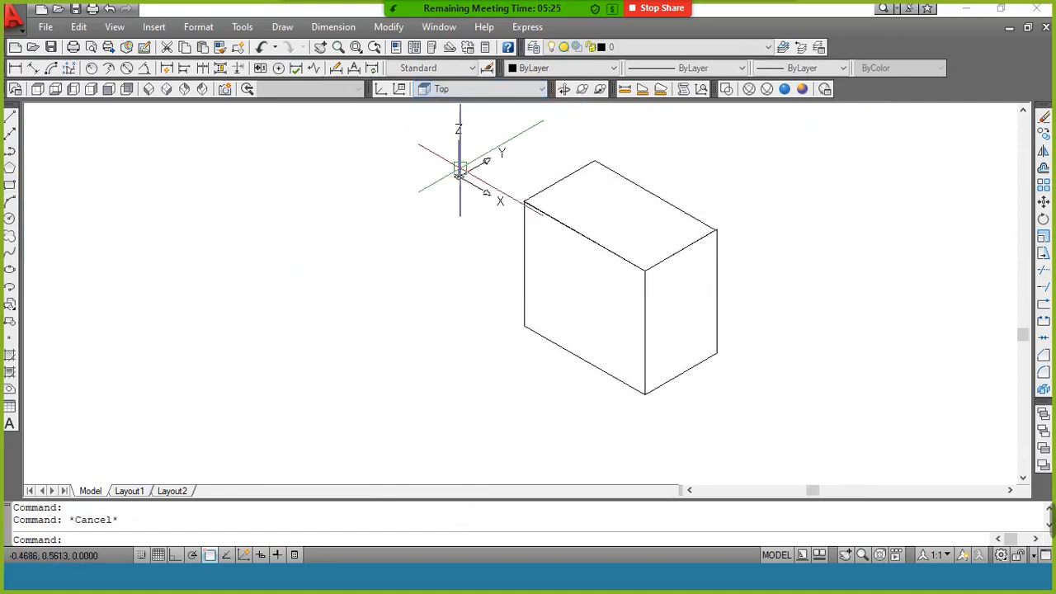
pyautogui.click(10, 187)
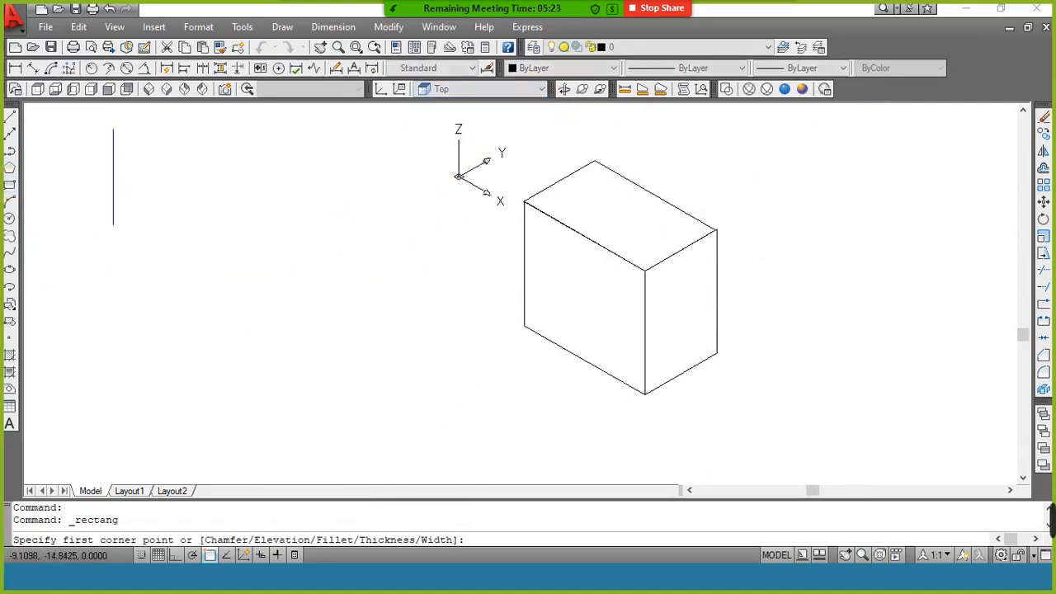
pyautogui.click(208, 272)
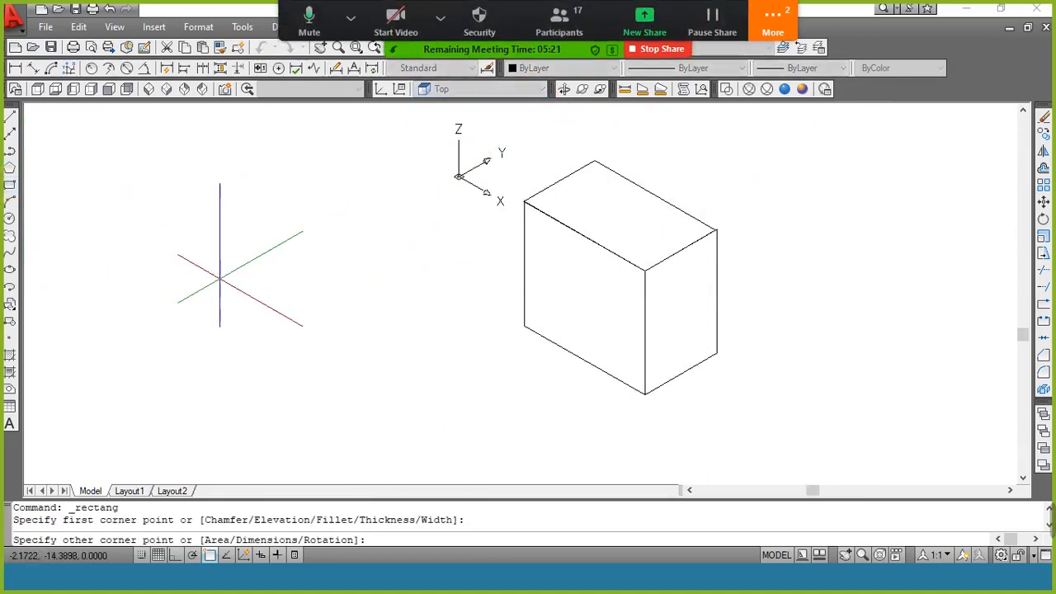
pyautogui.click(302, 278)
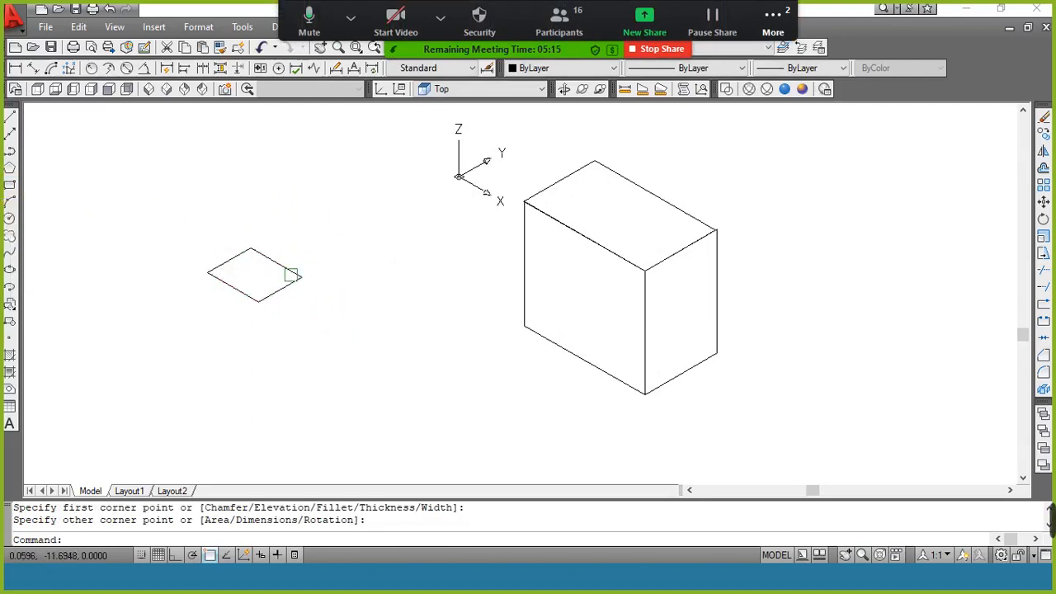
# Extrude the small rectangle upward along the Z axis to a freehand height.
pyautogui.write('ext')
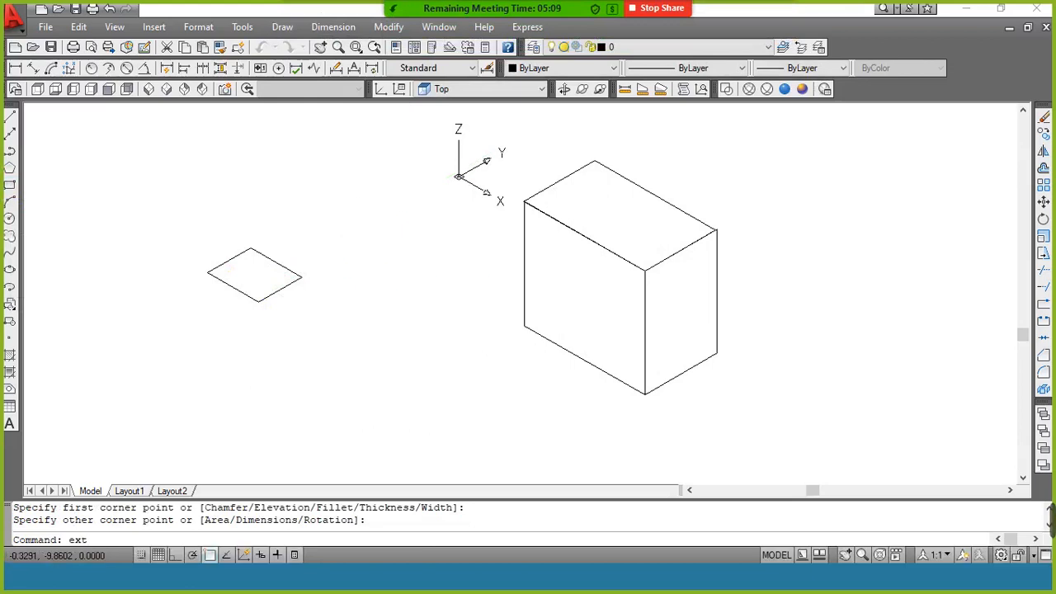
pyautogui.press('Return')
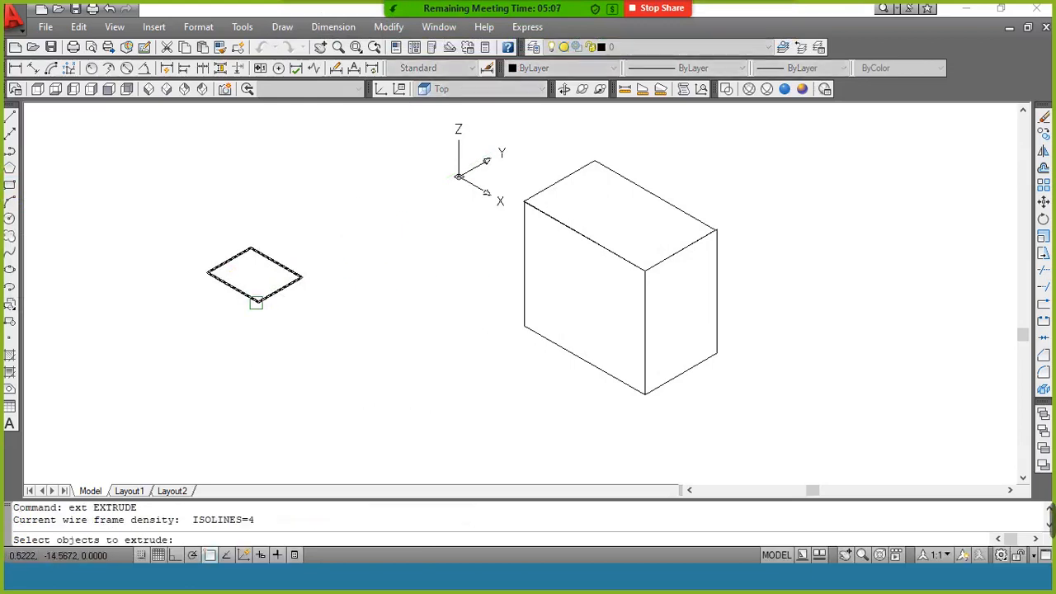
pyautogui.click(256, 303)
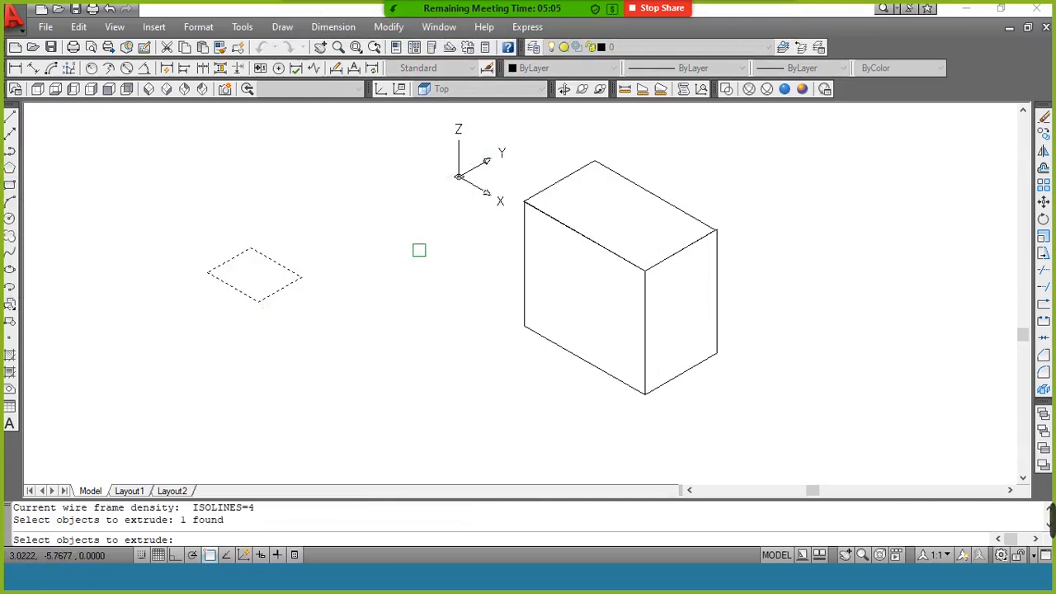
pyautogui.press('Return')
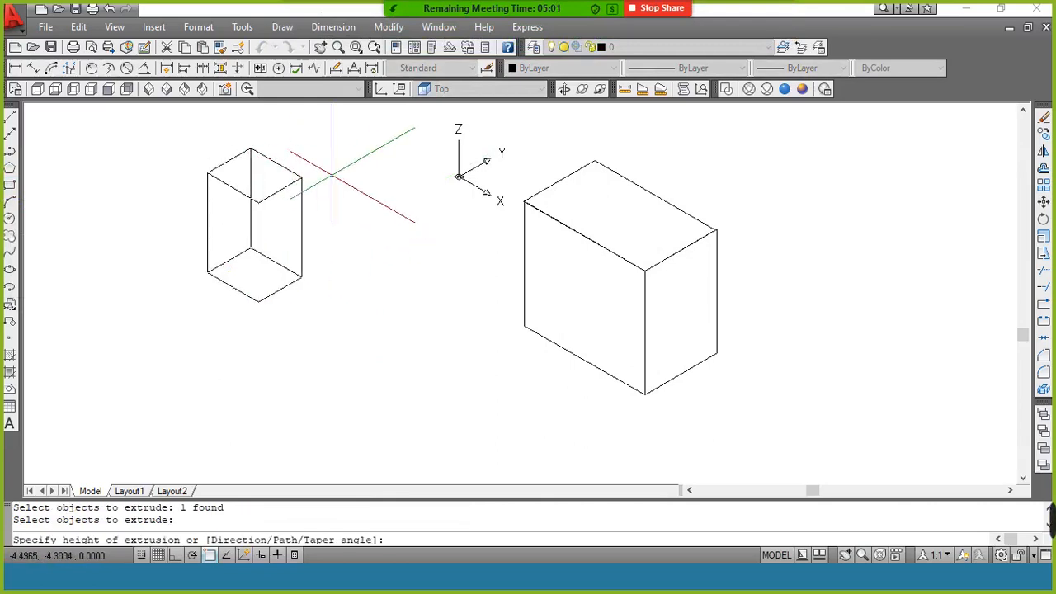
pyautogui.click(332, 175)
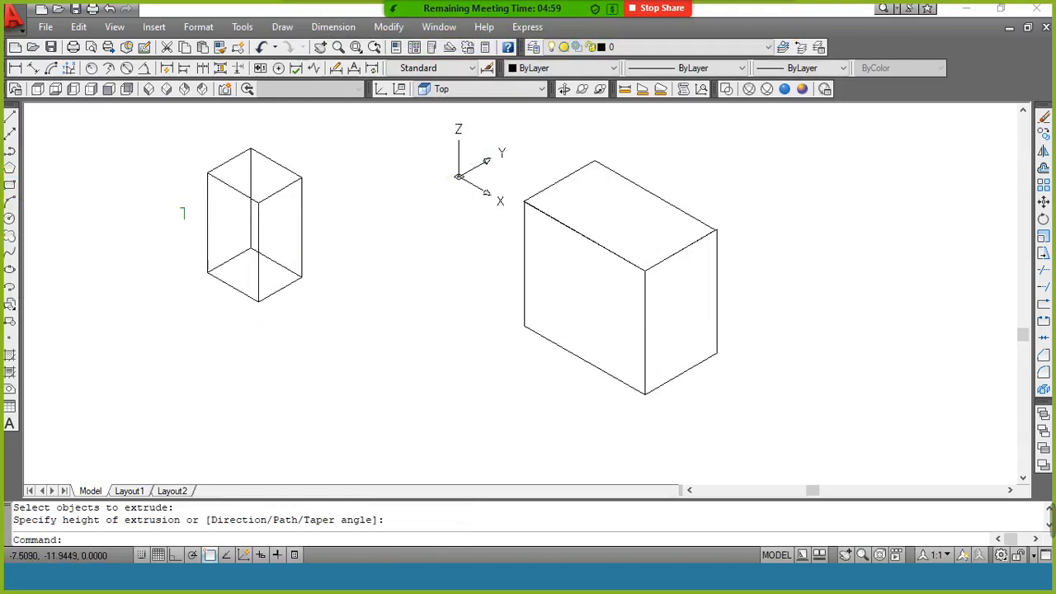
# Switch to the Front UCS and draw a circle of about 2.27 units radius in the empty area between the two boxes.
pyautogui.click(528, 92)
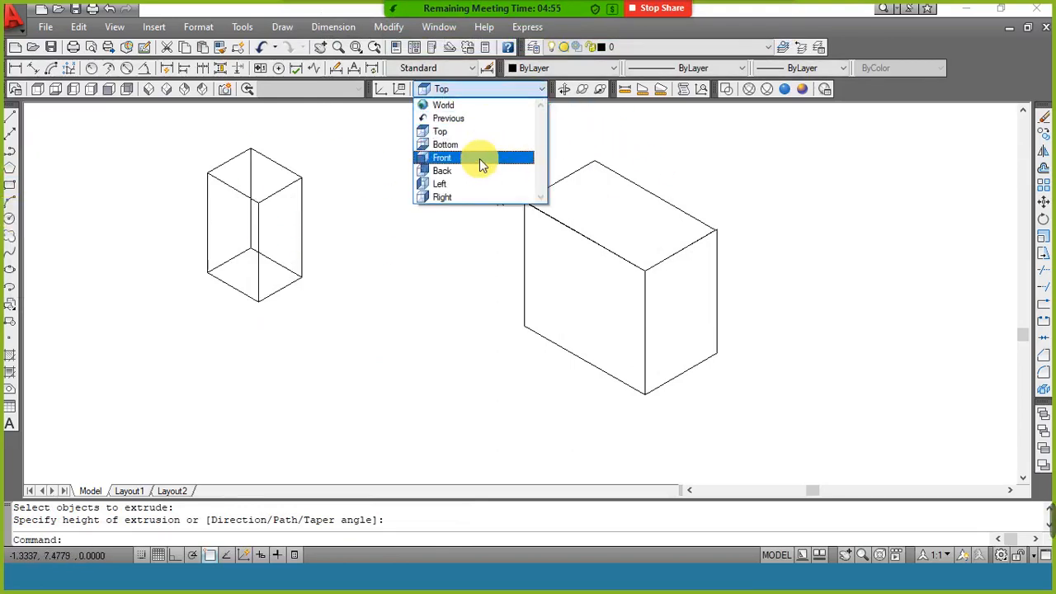
pyautogui.click(480, 159)
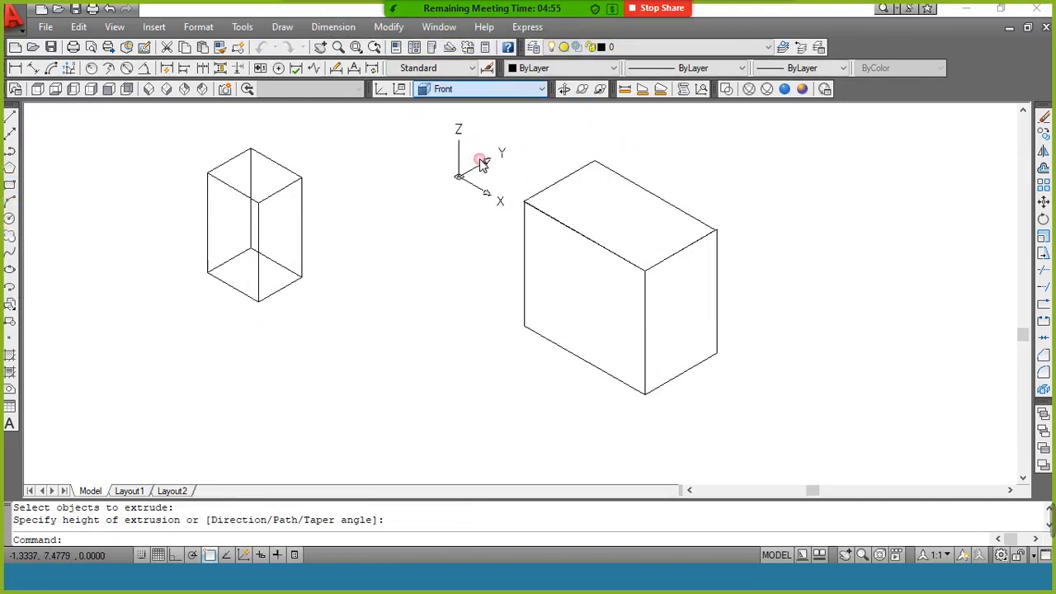
pyautogui.click(10, 219)
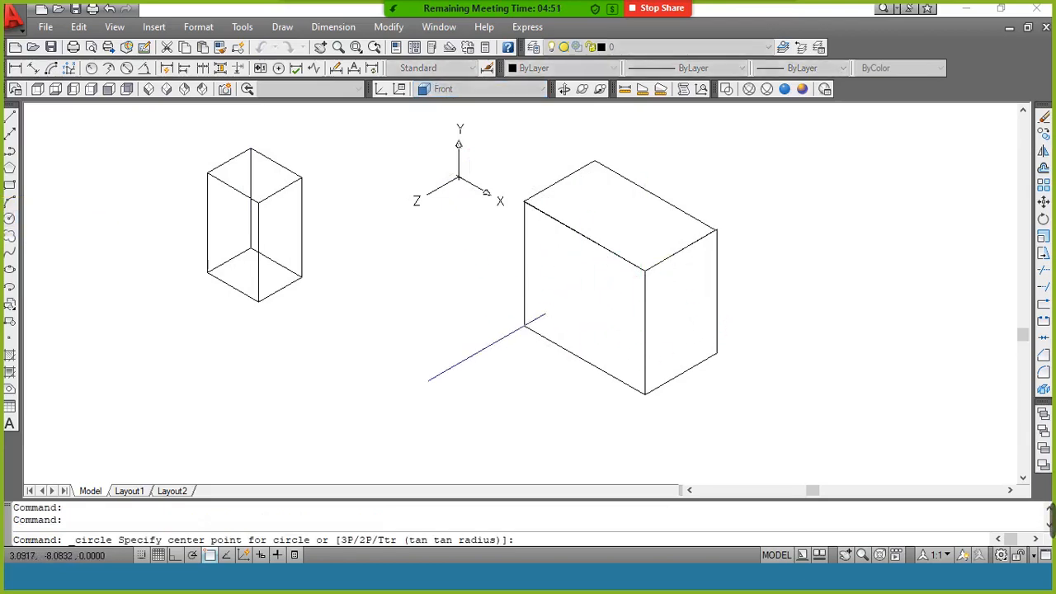
pyautogui.click(423, 337)
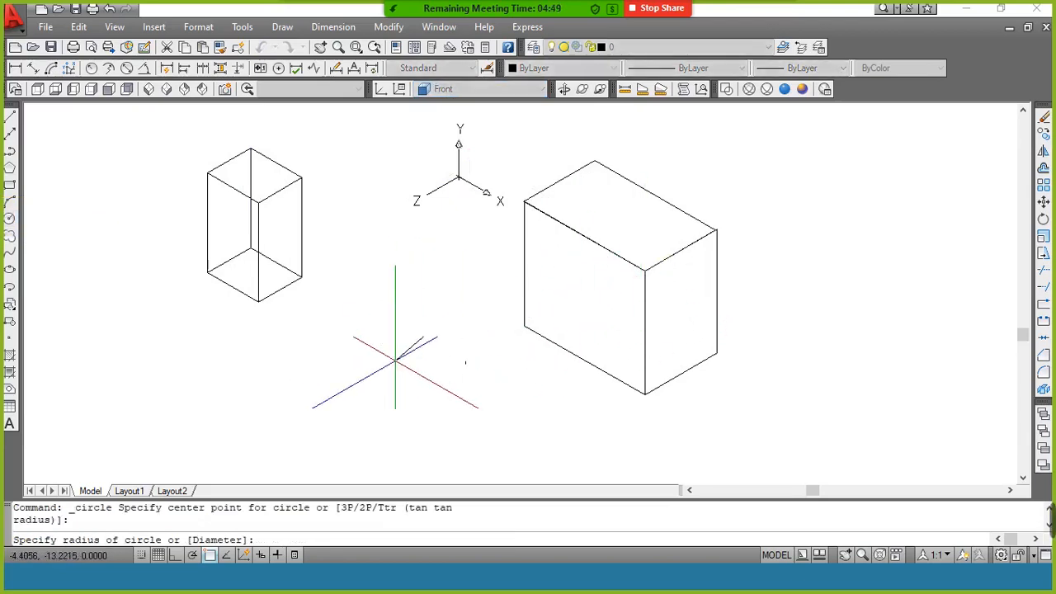
pyautogui.click(453, 358)
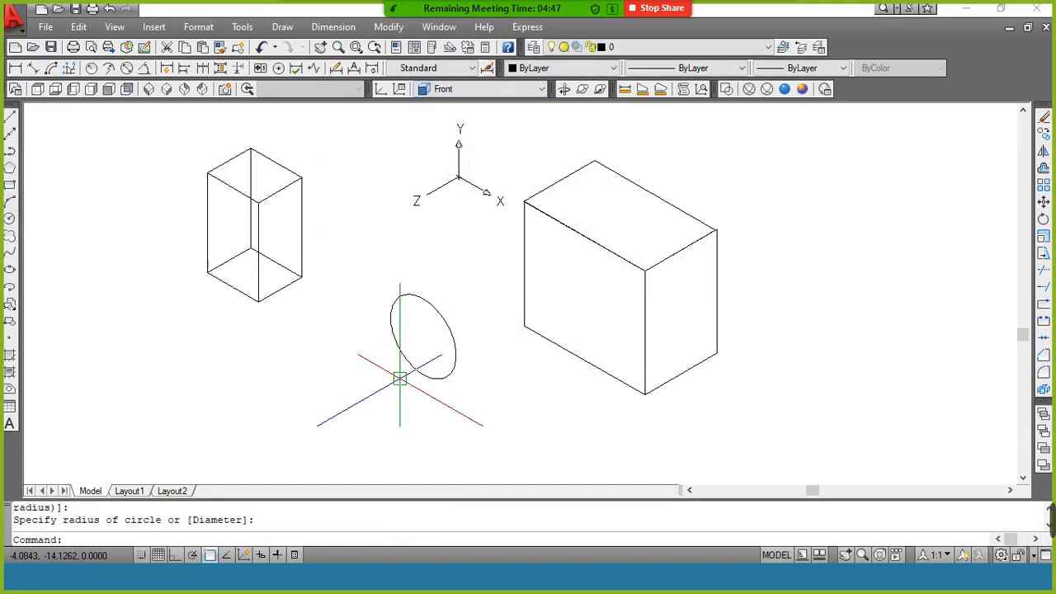
# Extrude the circle along the positive Z axis to a freehand length, forming a cylinder.
pyautogui.write('ext')
pyautogui.press('Return')
pyautogui.click(416, 368)
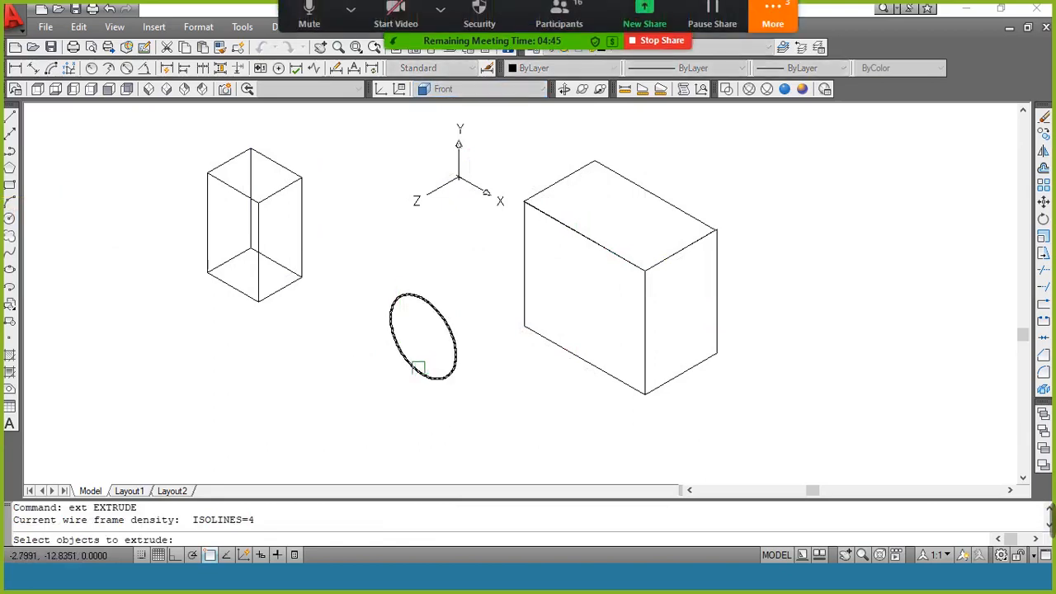
pyautogui.press('Return')
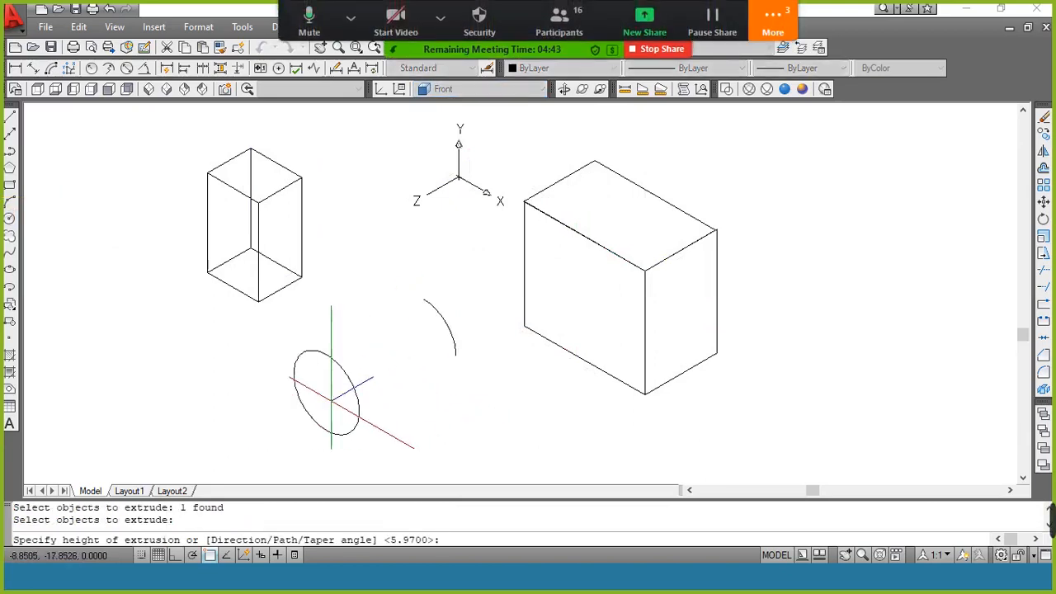
pyautogui.click(330, 401)
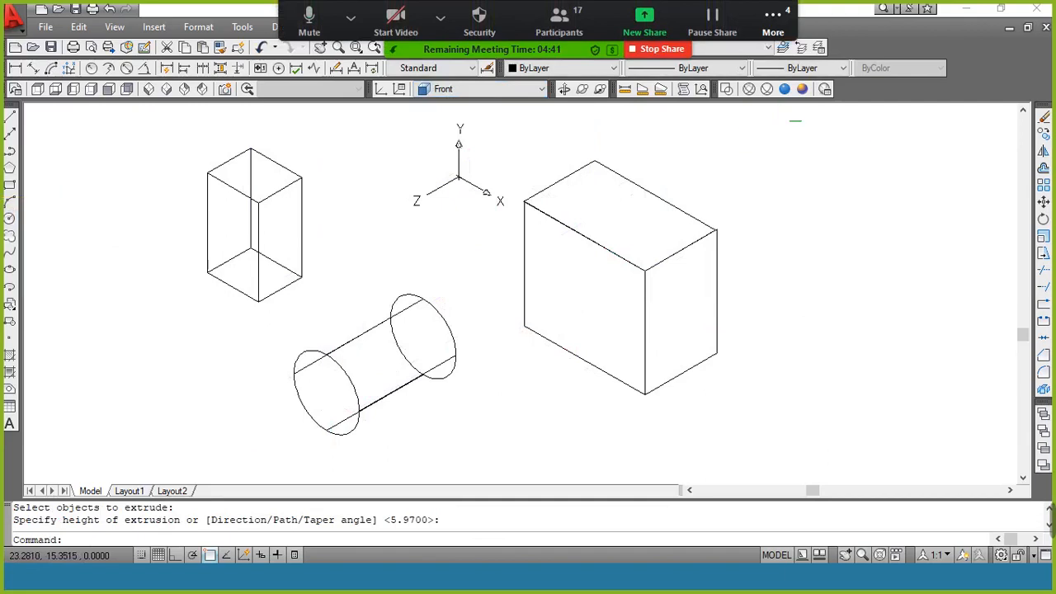
# Compare the model in the Conceptual and 3D Wireframe visual styles, restoring 2D Wireframe after each.
pyautogui.click(803, 91)
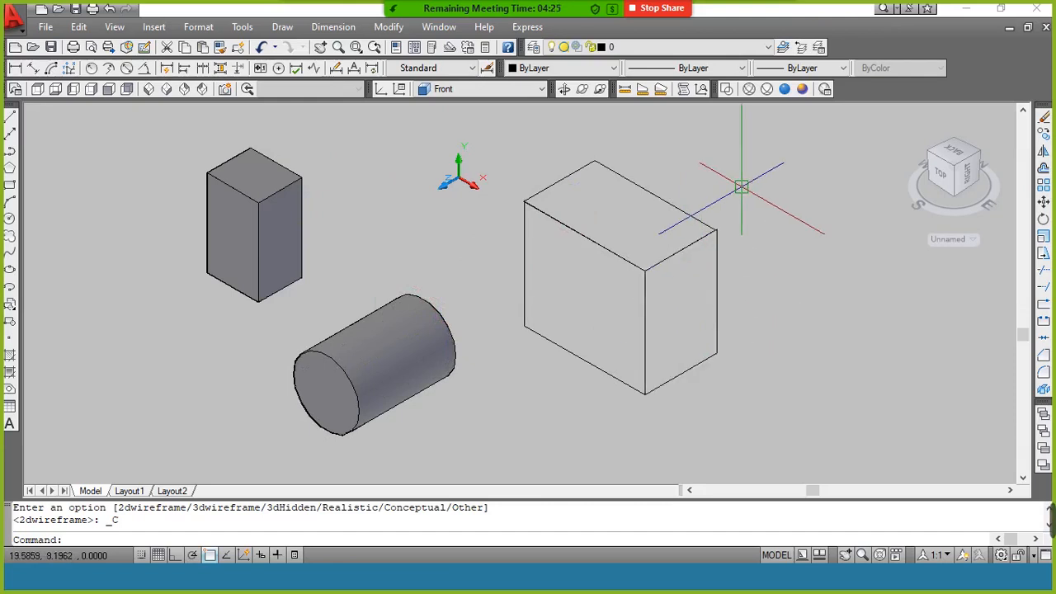
pyautogui.click(726, 92)
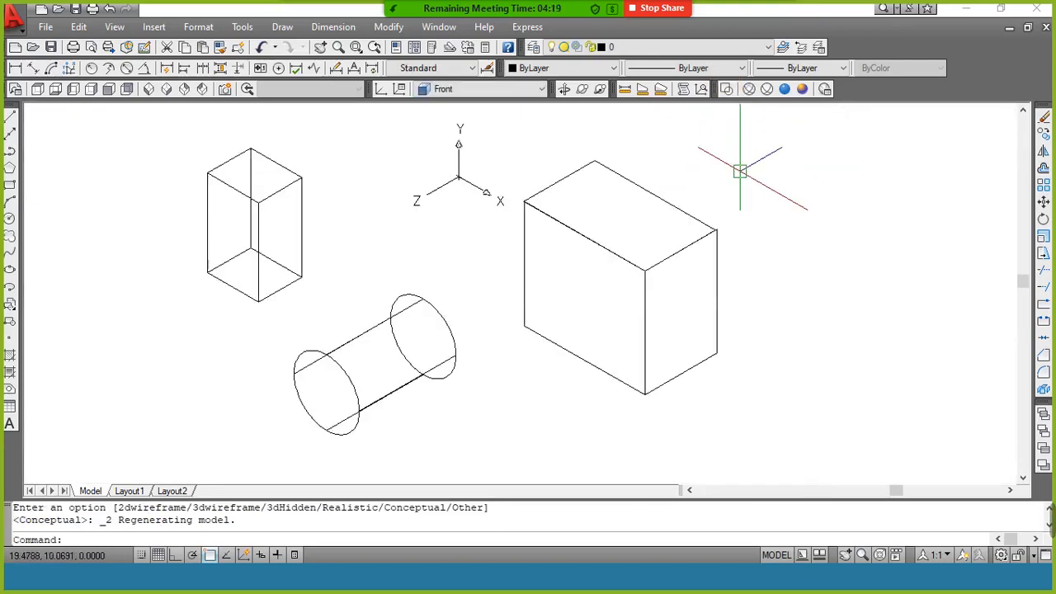
pyautogui.click(750, 90)
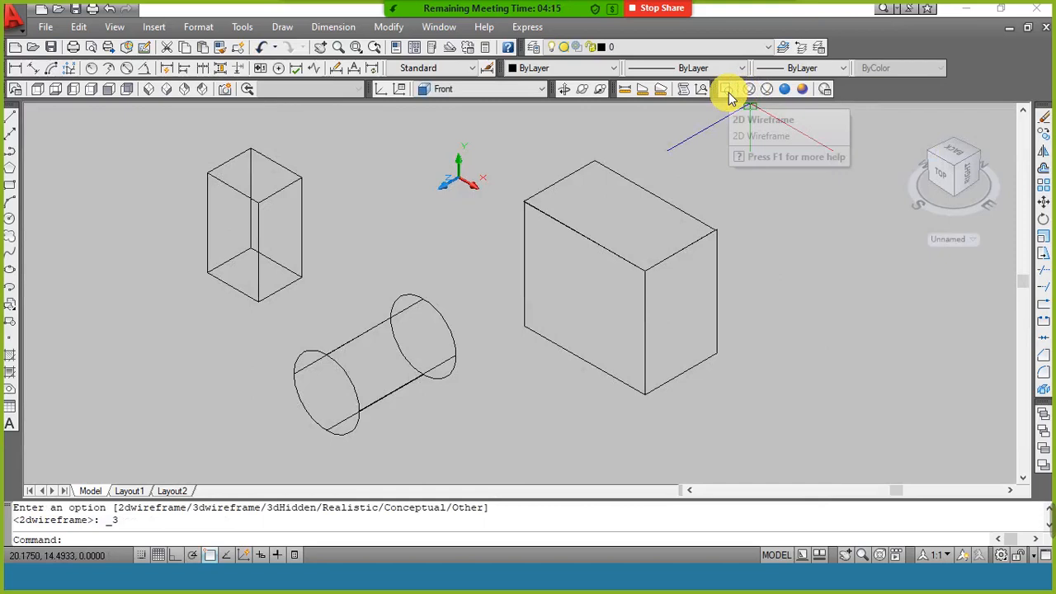
pyautogui.click(728, 92)
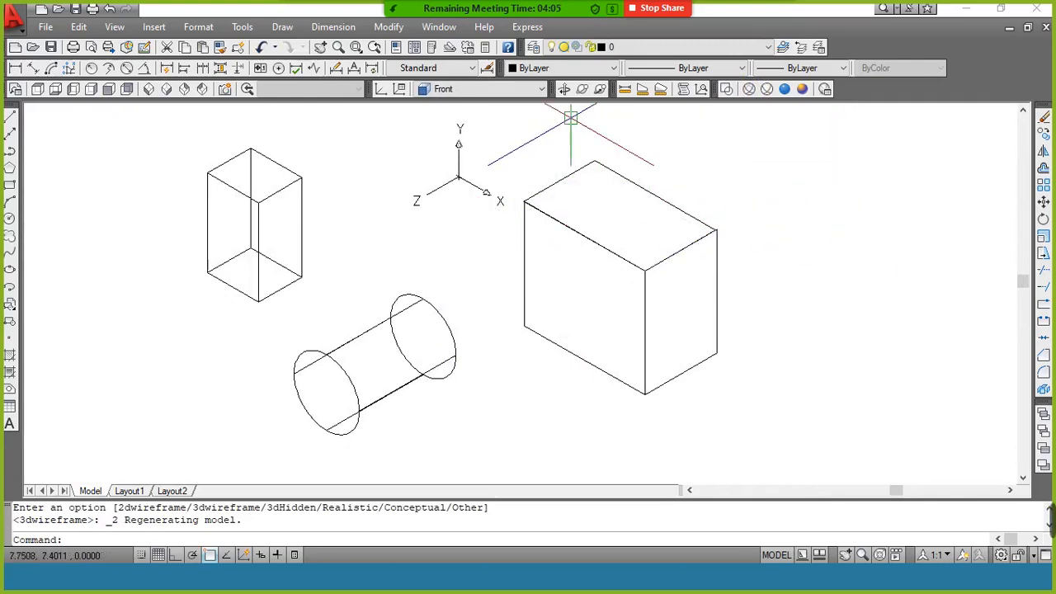
# Switch to the Top UCS and draw a helix beside the large box with a base radius of about 1.89, a smaller top radius and a freehand height.
pyautogui.click(534, 90)
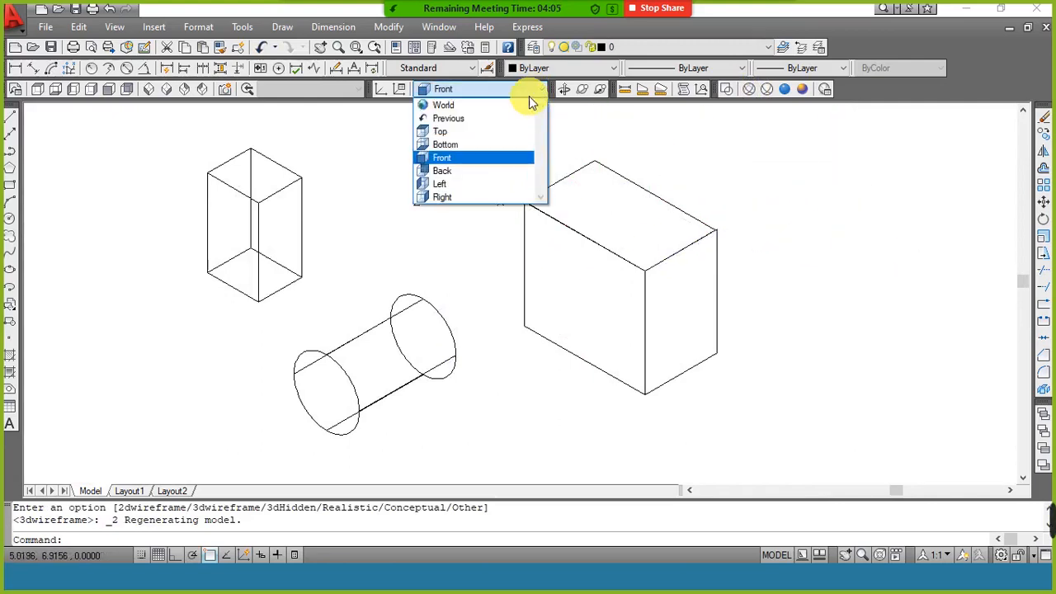
pyautogui.click(512, 139)
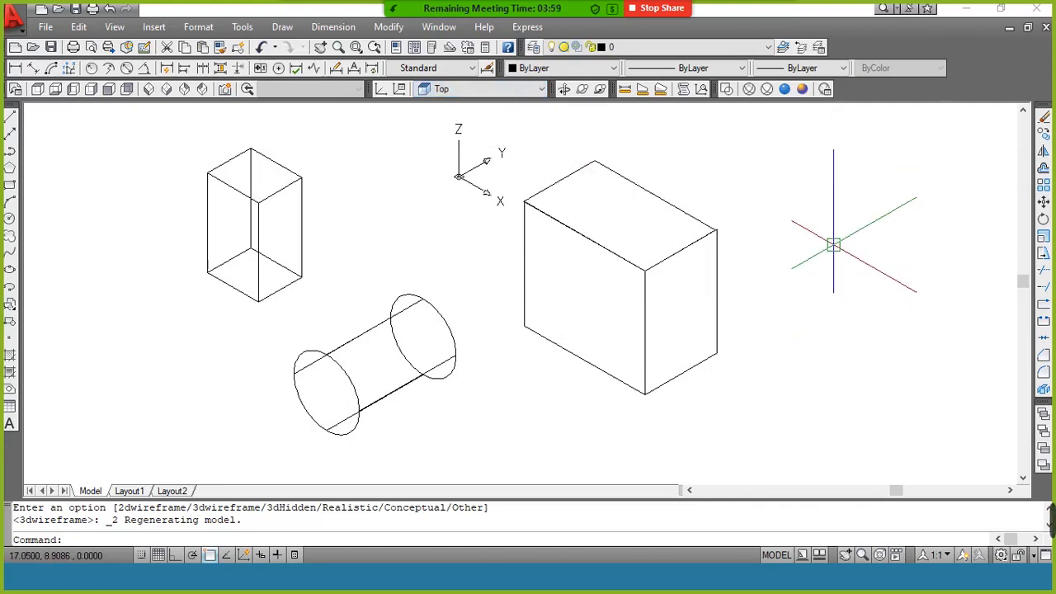
pyautogui.press('Return')
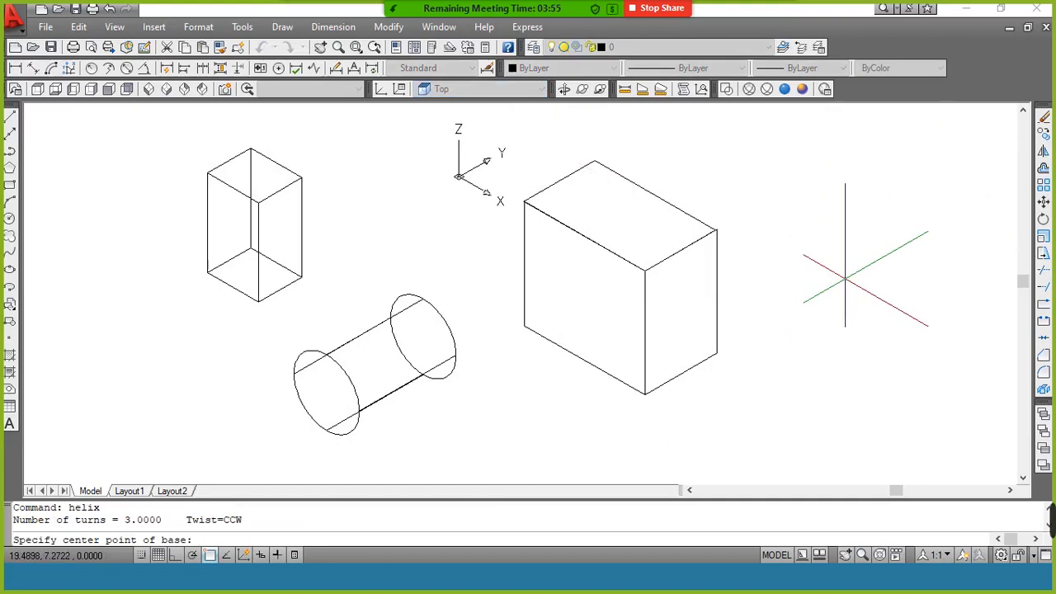
pyautogui.click(844, 279)
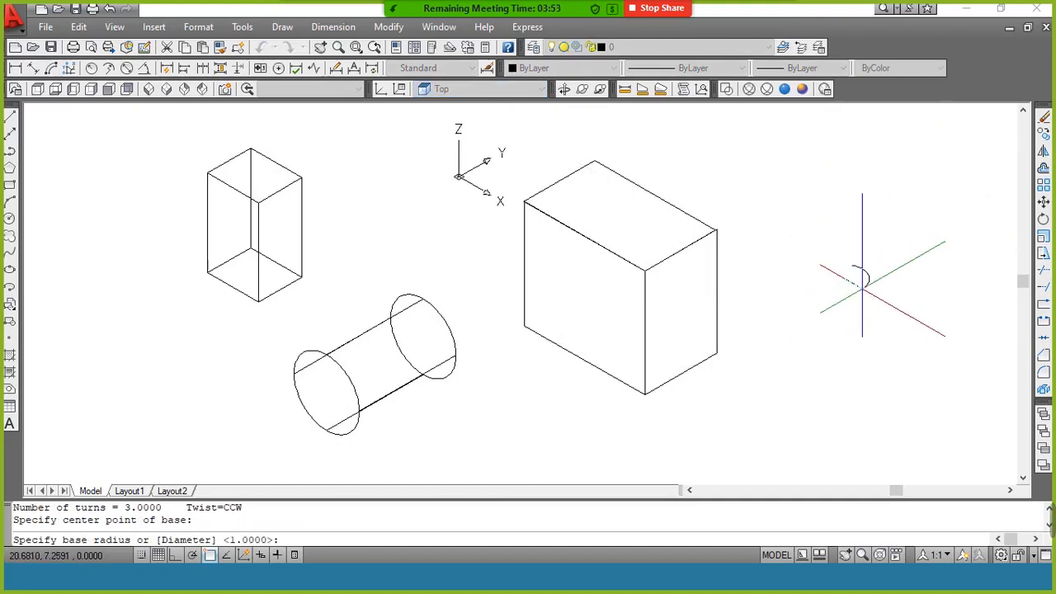
pyautogui.click(872, 293)
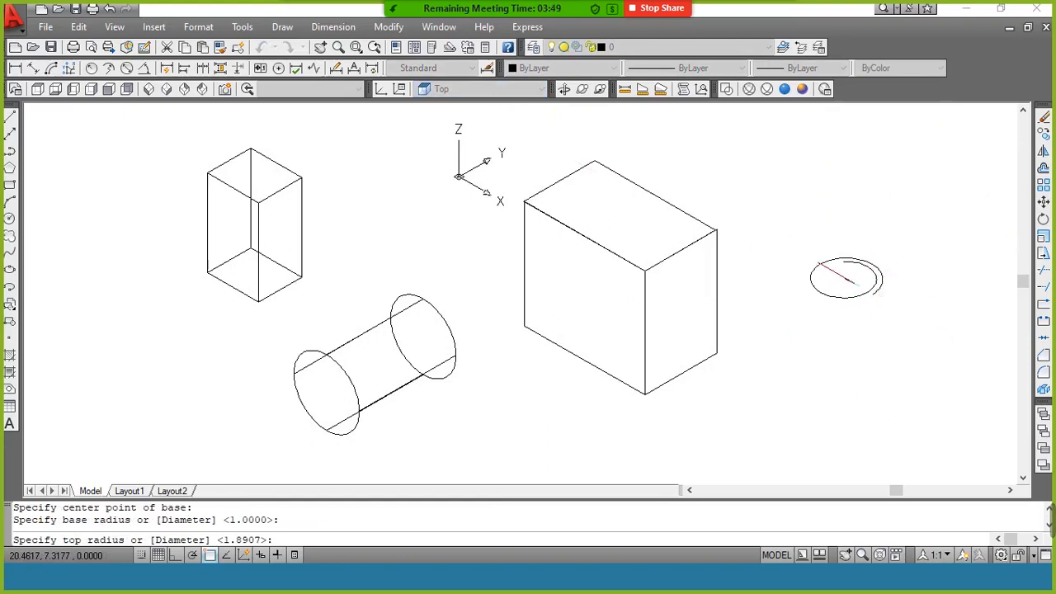
pyautogui.click(860, 282)
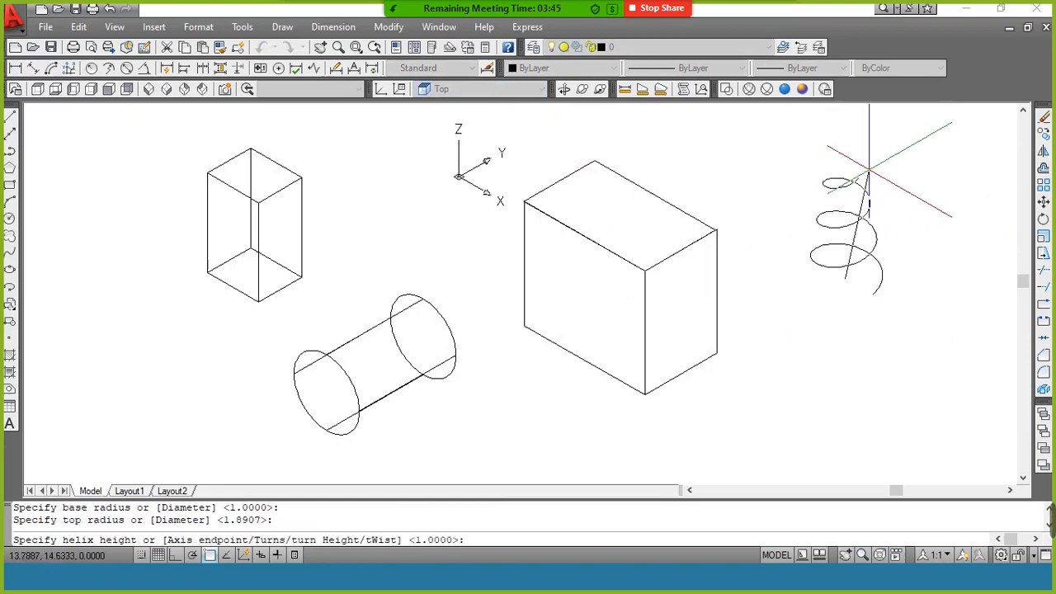
pyautogui.click(869, 170)
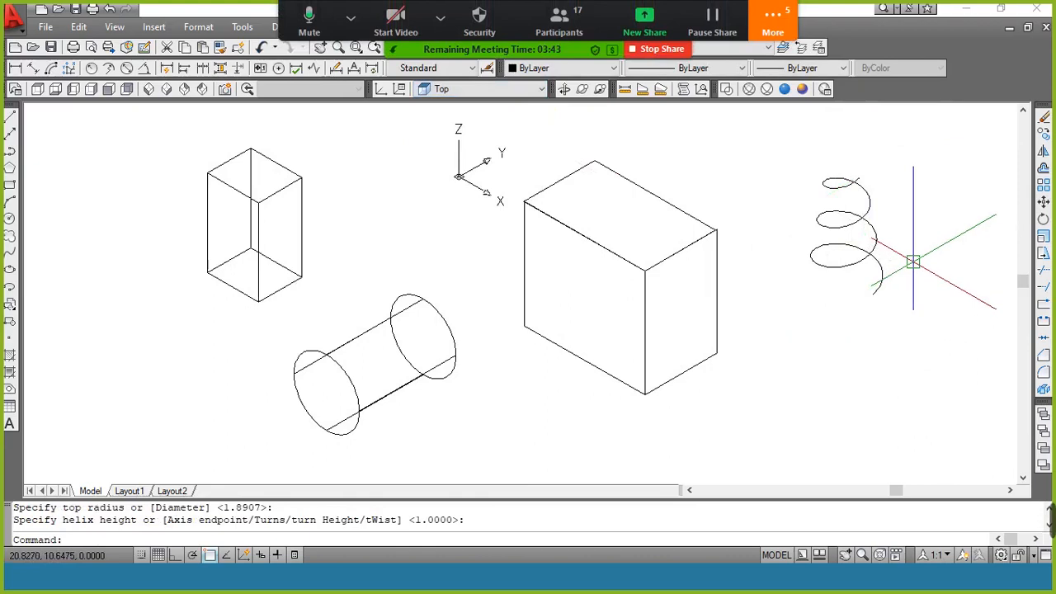
# Draw a small freehand circle on the Top plane near the lower end of the helix.
pyautogui.scroll(2, 912, 262)
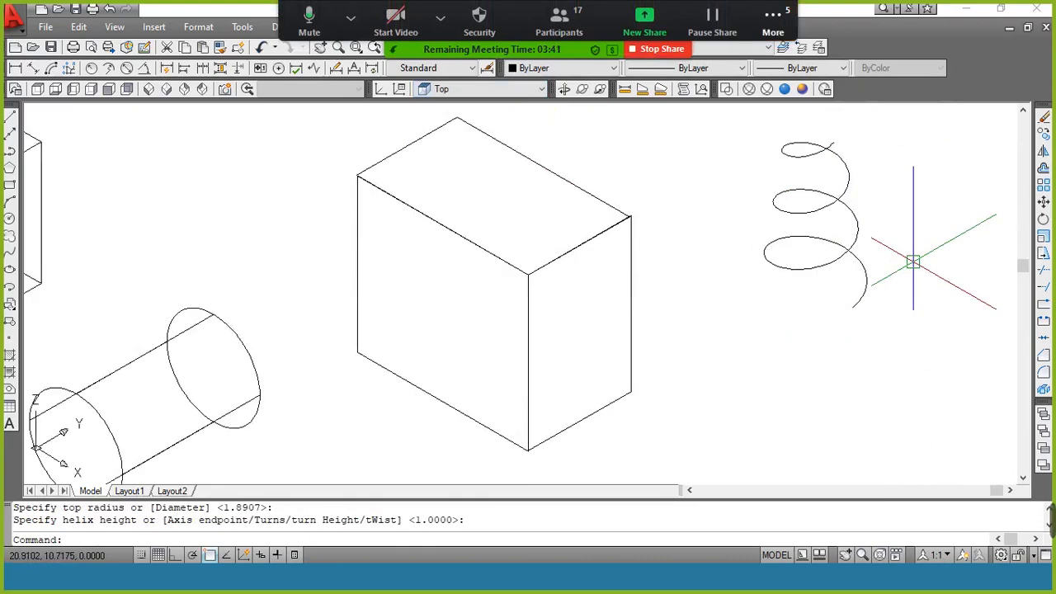
pyautogui.press('Return')
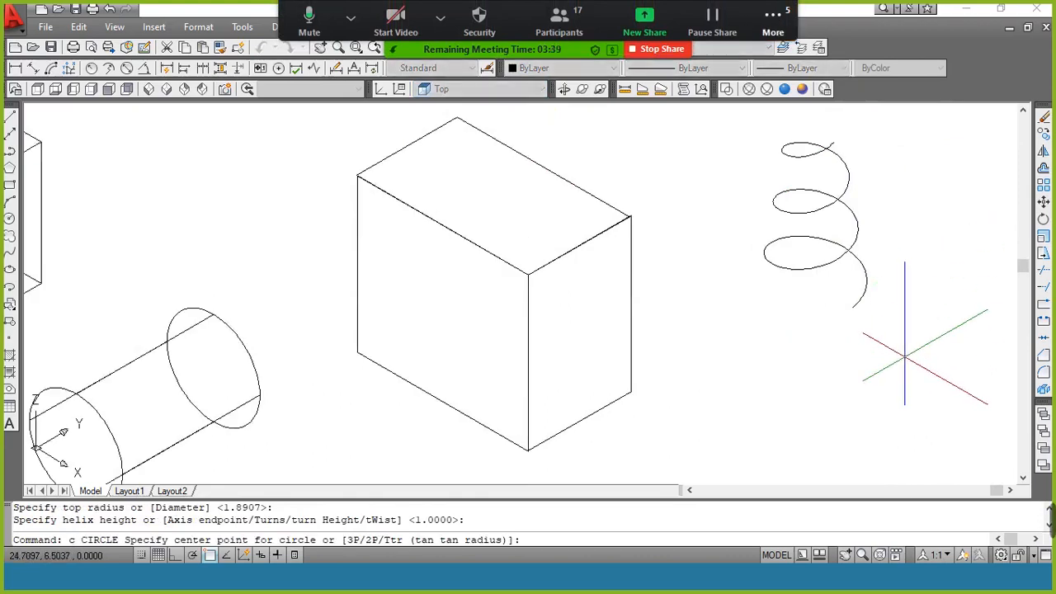
pyautogui.click(903, 356)
pyautogui.click(912, 363)
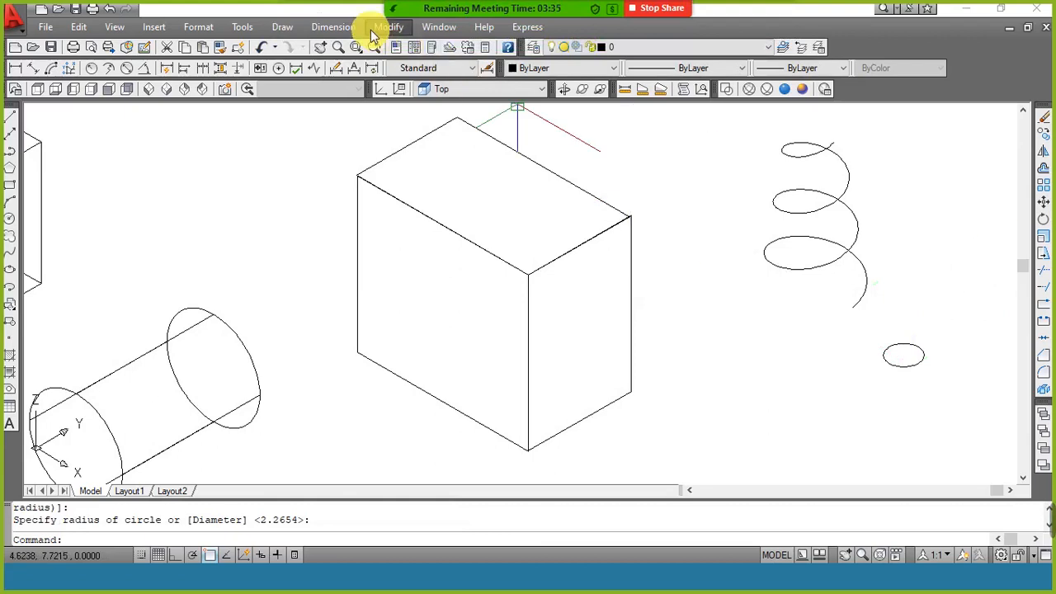
# Sweep the small circle along the helix to form a solid coil.
pyautogui.click(333, 27)
pyautogui.moveTo(287, 31)
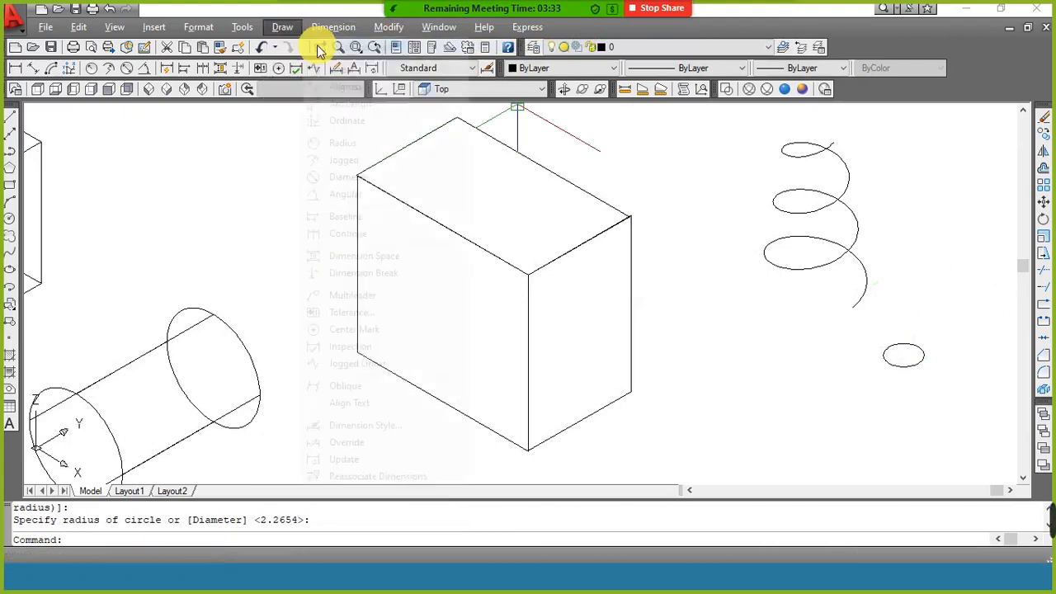
pyautogui.moveTo(295, 51)
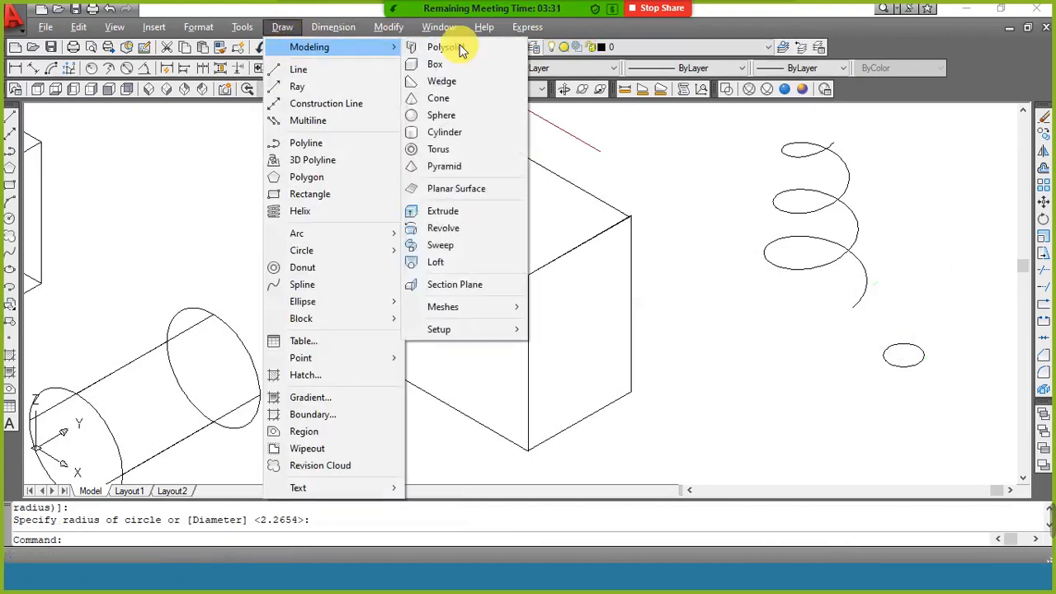
pyautogui.click(467, 244)
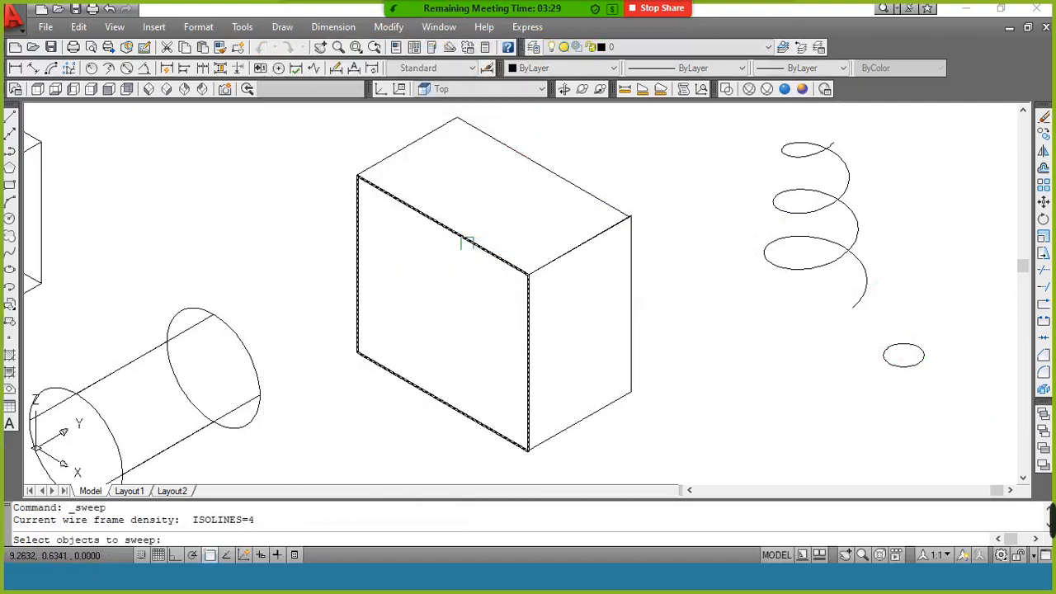
pyautogui.click(904, 362)
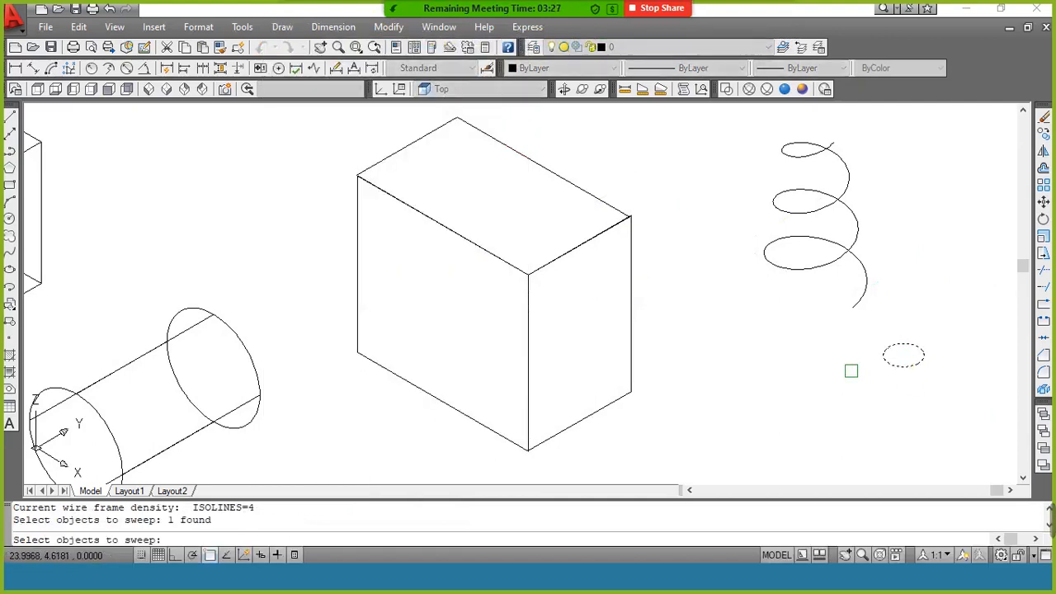
pyautogui.press('Return')
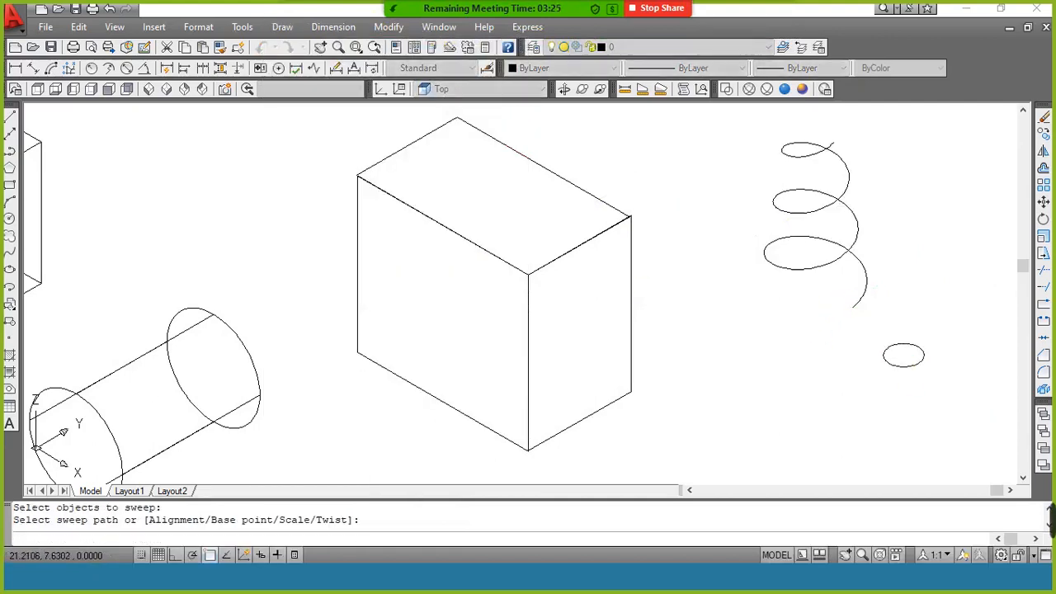
pyautogui.click(862, 285)
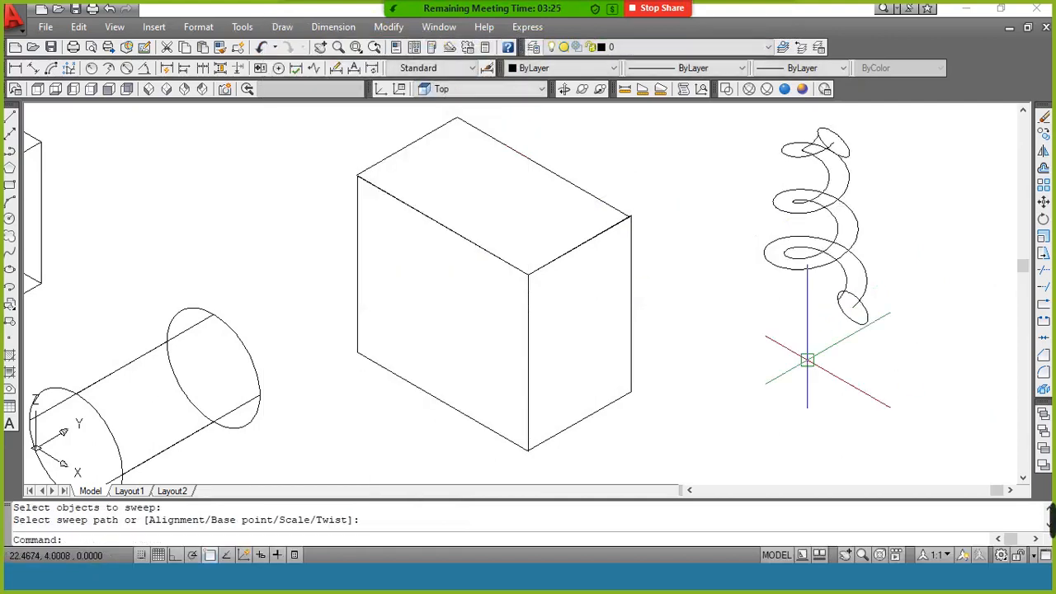
# Apply the Conceptual visual style and examine the swept coil up close.
pyautogui.click(803, 90)
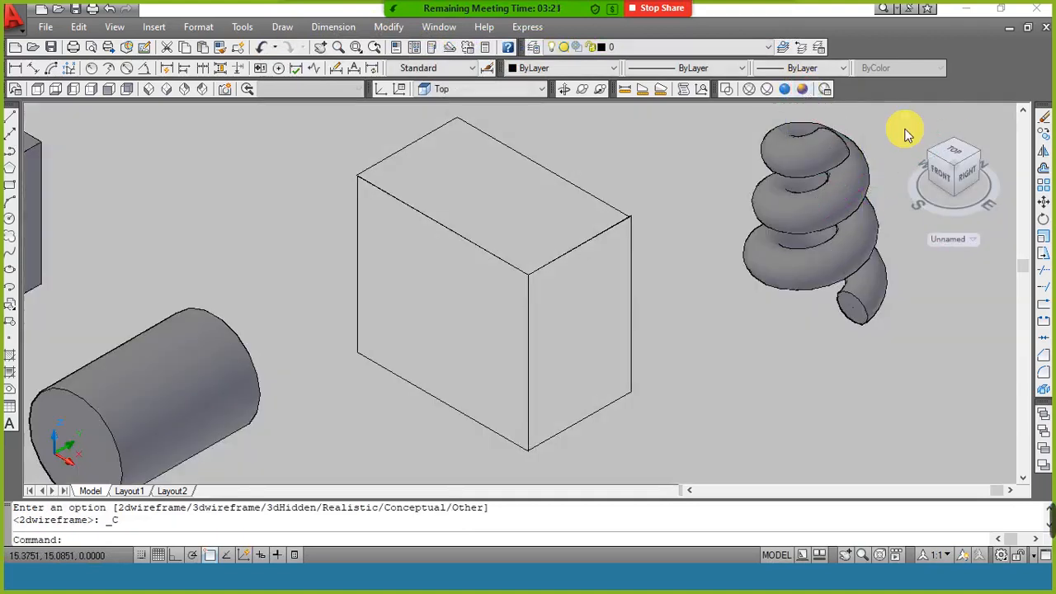
pyautogui.scroll(4, 899, 130)
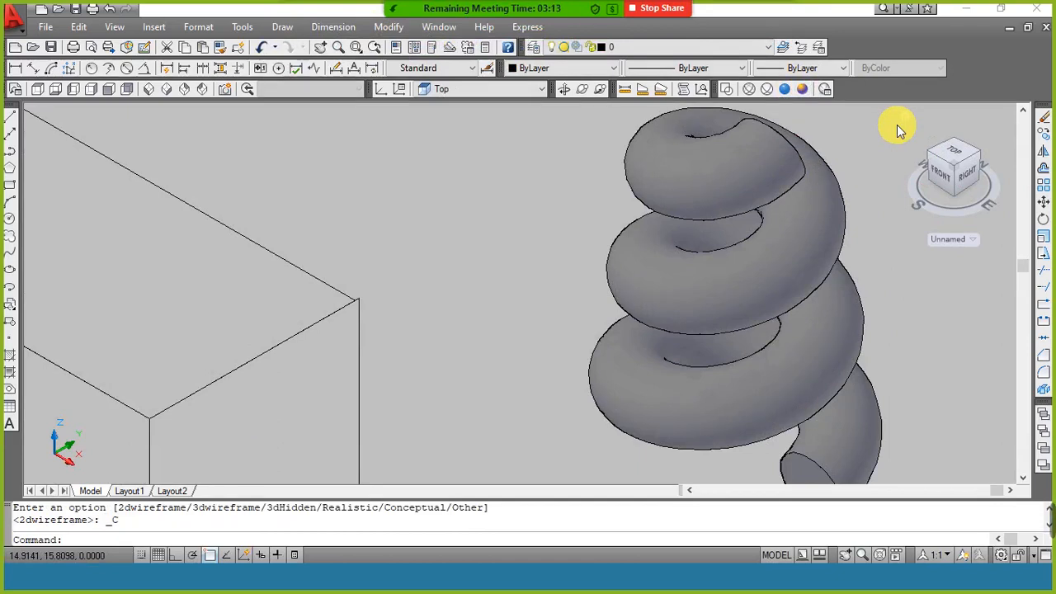
pyautogui.scroll(-4, 832, 187)
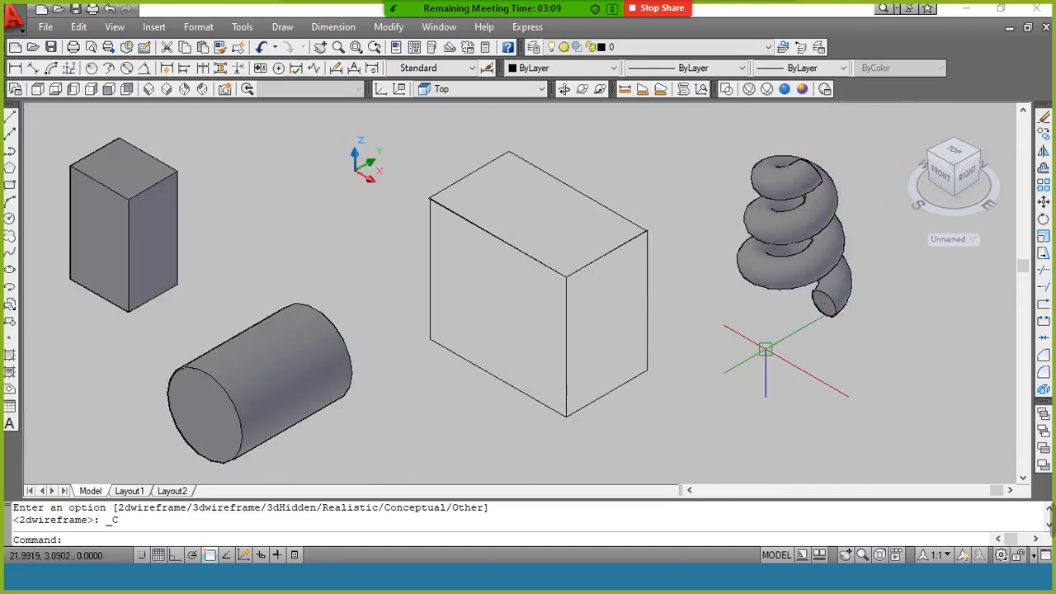
# Open the Zoom group chat to read the participants' messages, and minimize the chat window.
pyautogui.moveTo(551, 6)
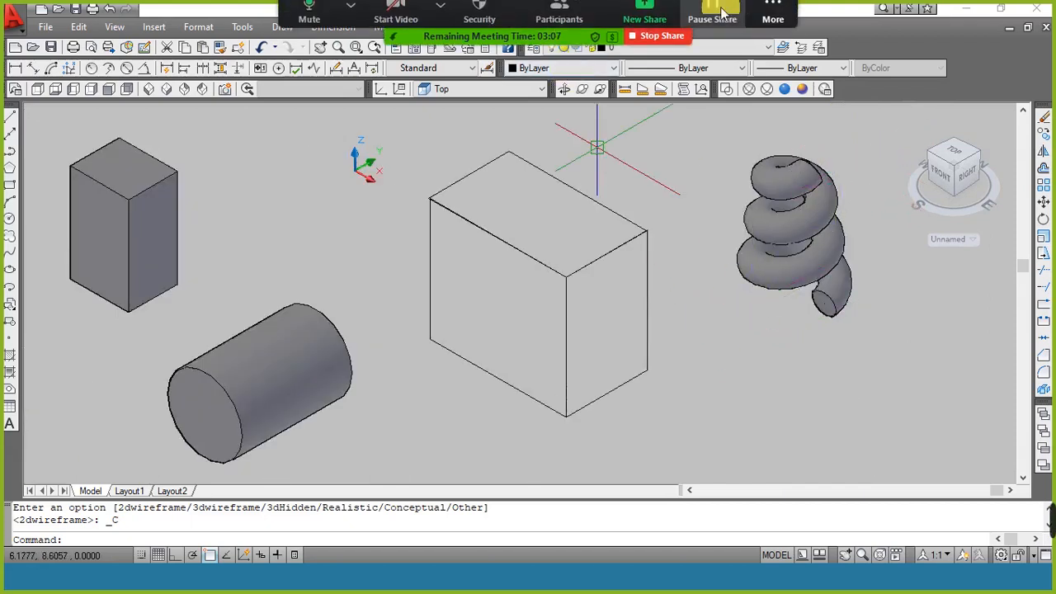
pyautogui.click(768, 20)
pyautogui.click(784, 52)
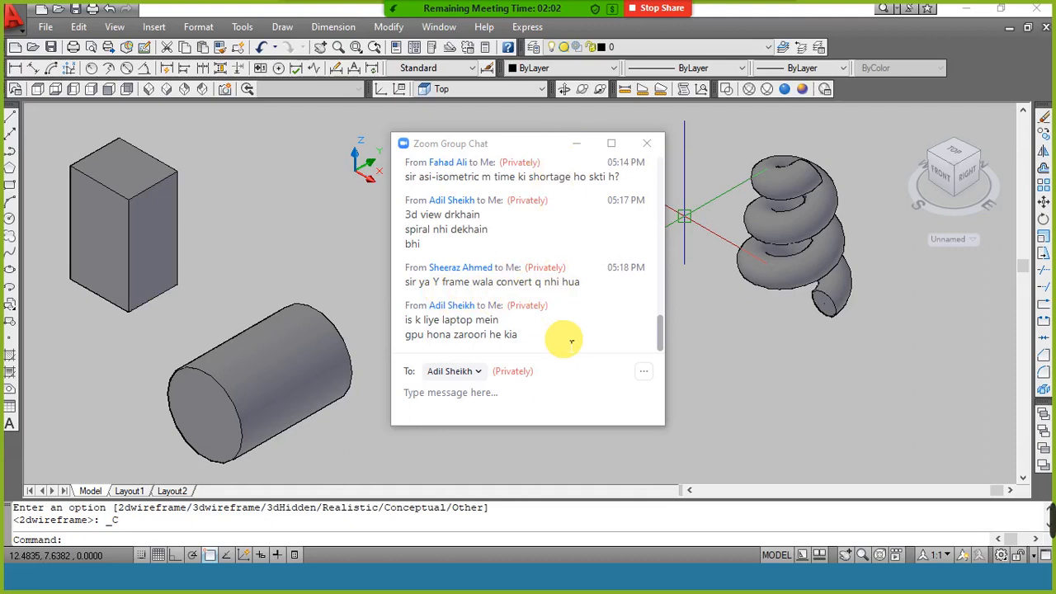
pyautogui.click(577, 144)
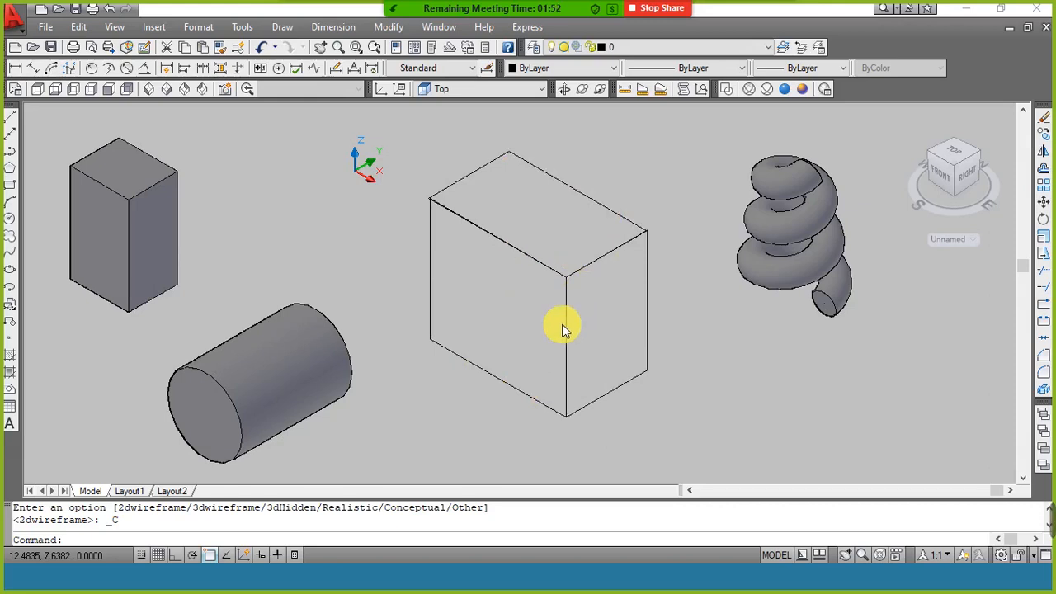
# Reopen the Zoom group chat, and dismiss the meeting upgrade offer to return to the drawing.
pyautogui.moveTo(545, 16)
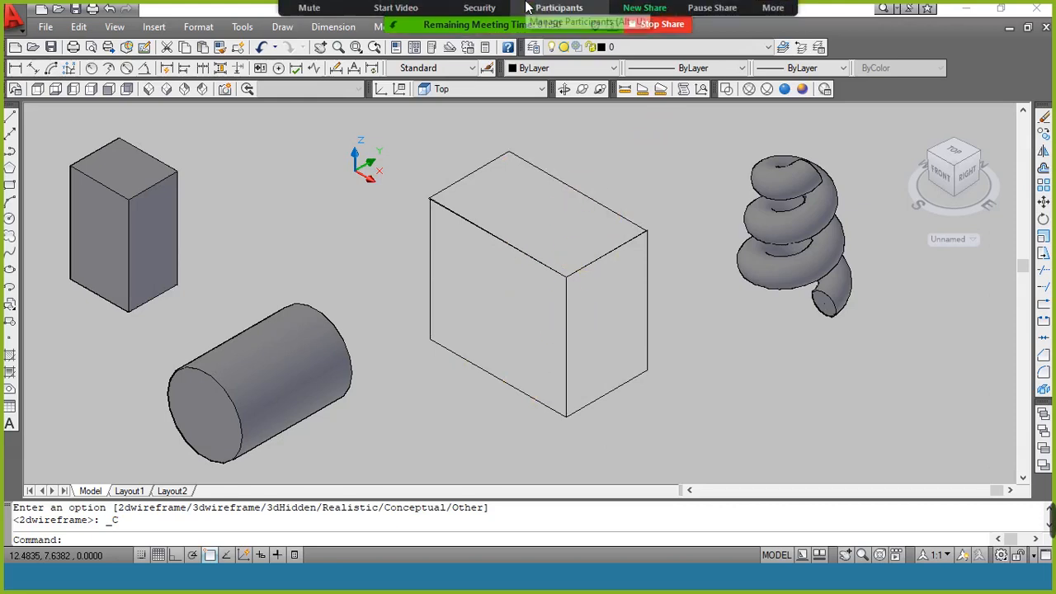
pyautogui.click(776, 21)
pyautogui.click(778, 53)
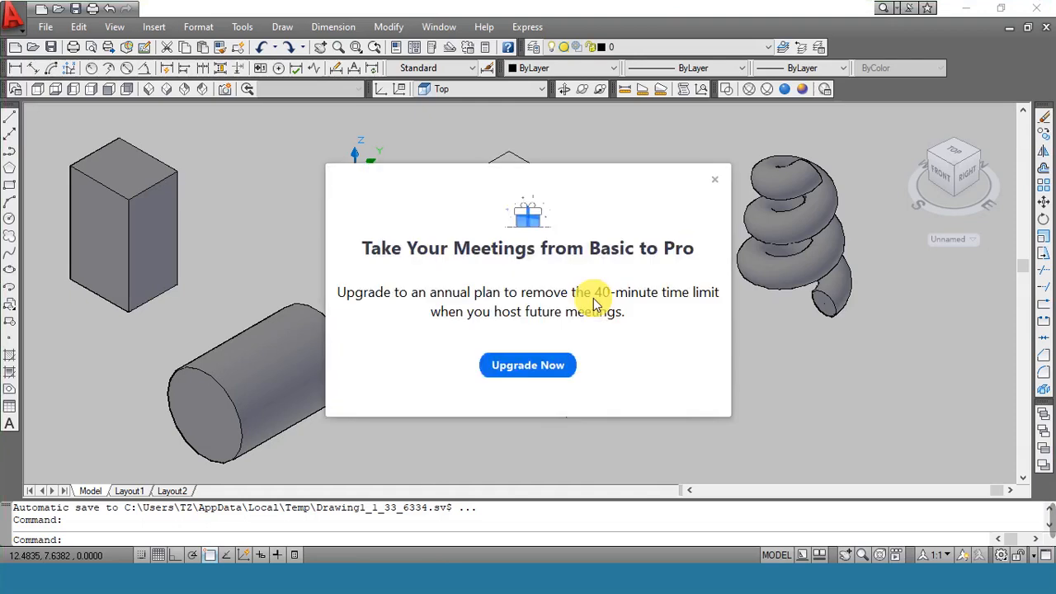
pyautogui.click(714, 181)
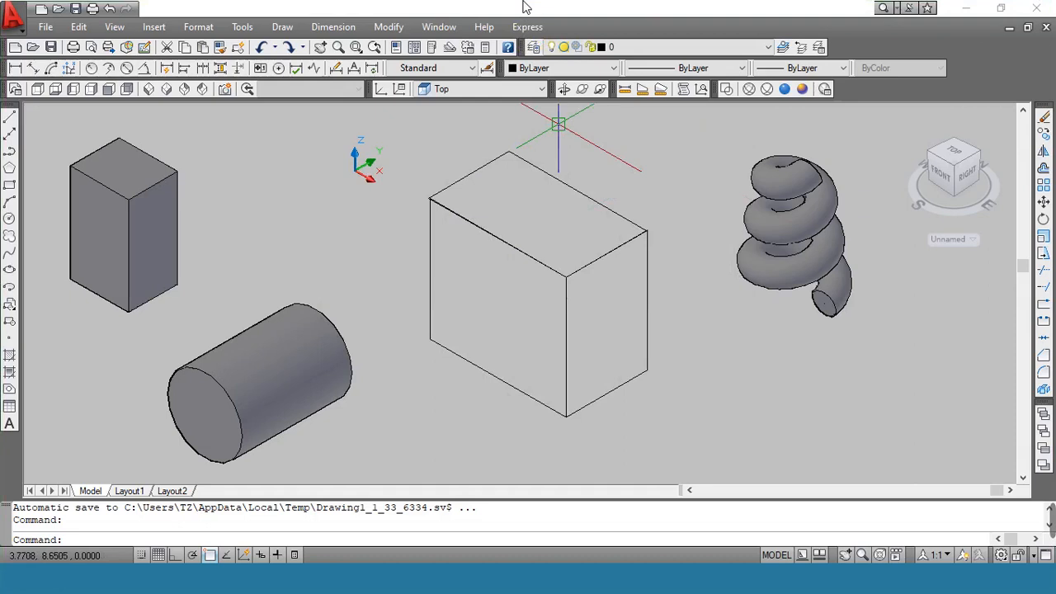